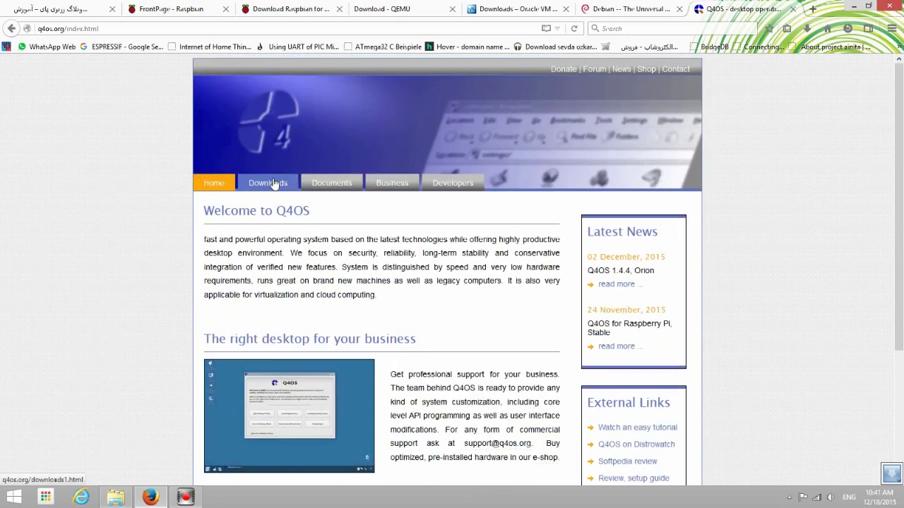
Open the Q4OS Downloads page and scroll to the Q4OS 1.4 Orion 32bit / i386 download
{"action": "left_click", "coordinate": [272, 183]}
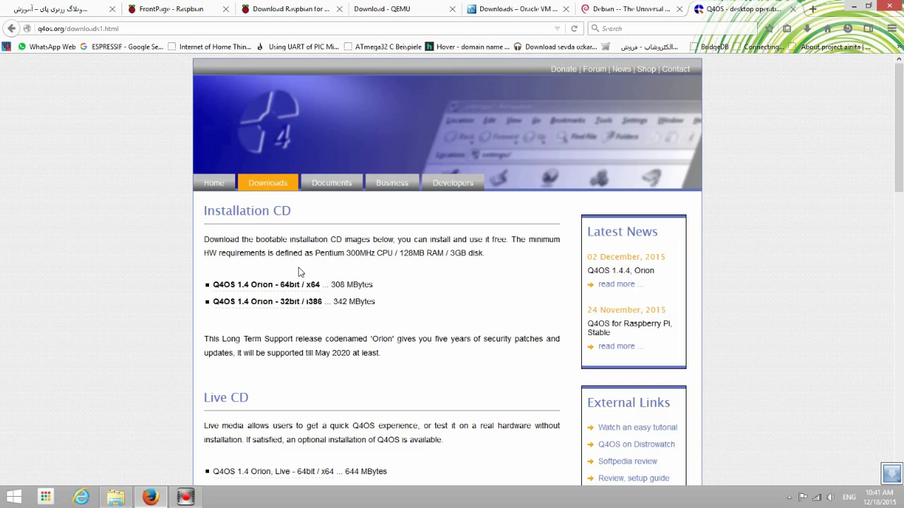
{"action": "scroll", "coordinate": [309, 278], "scroll_direction": "down", "scroll_amount": 2}
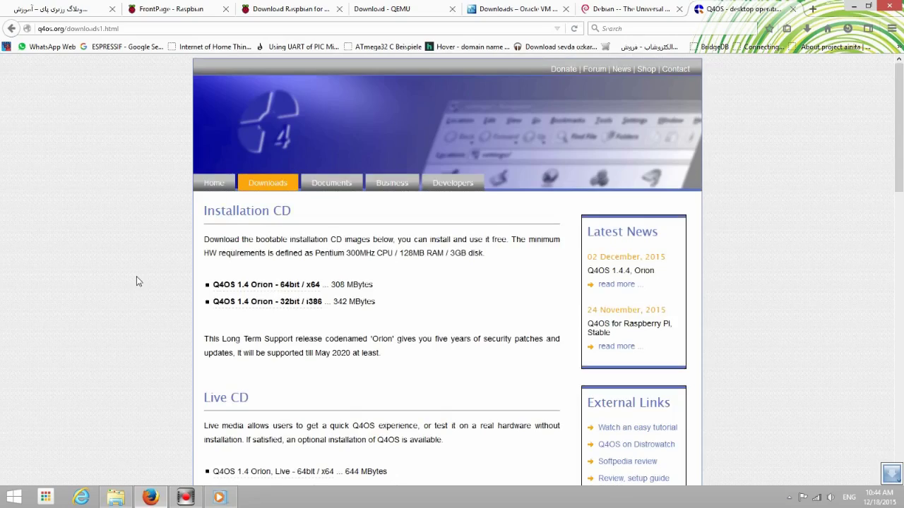
{"action": "scroll", "coordinate": [137, 283], "scroll_direction": "down", "scroll_amount": 2}
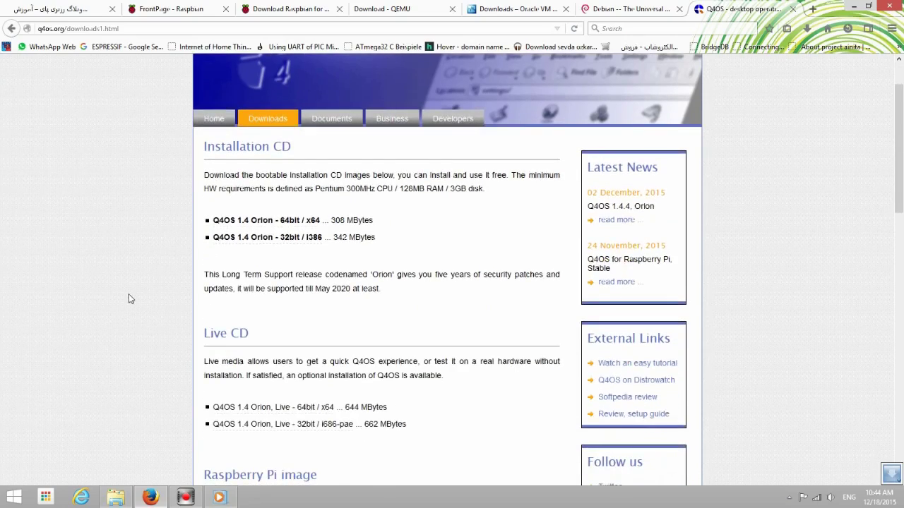
{"action": "scroll", "coordinate": [109, 312], "scroll_direction": "down", "scroll_amount": 4}
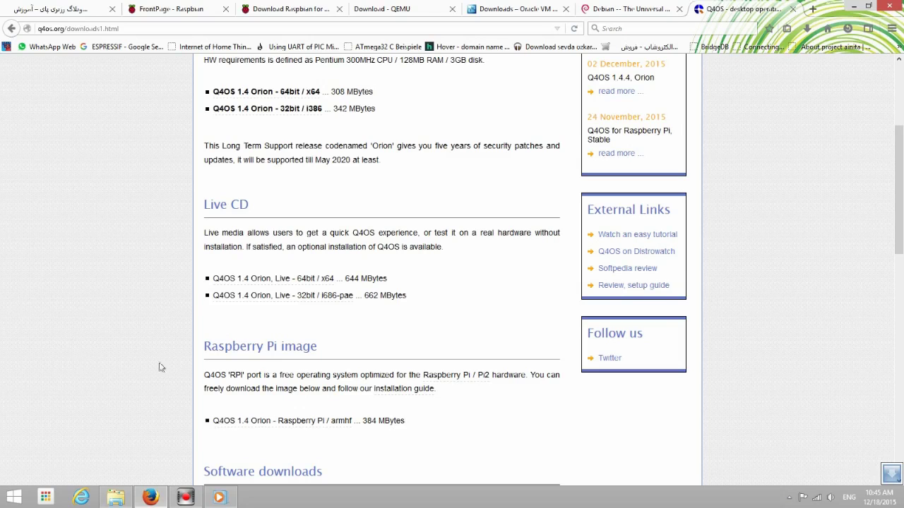
{"action": "scroll", "coordinate": [141, 373], "scroll_direction": "down", "scroll_amount": 1}
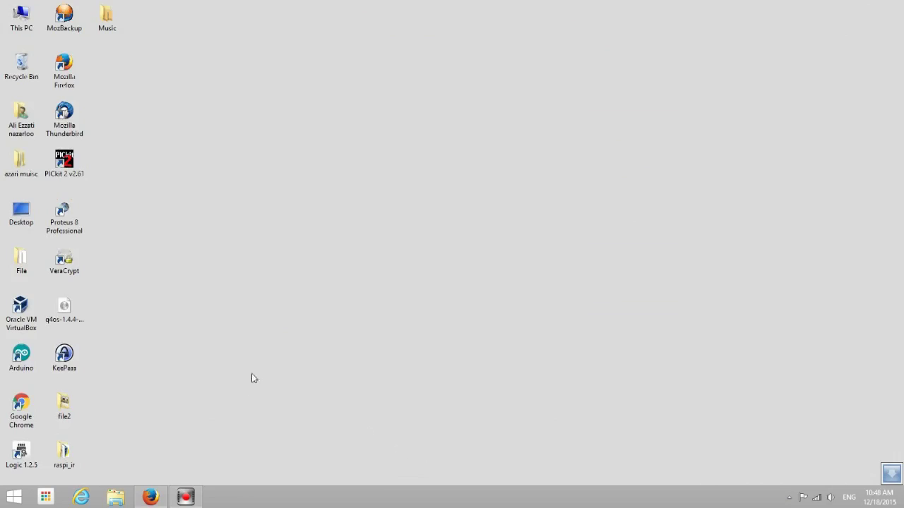
Launch Oracle VM VirtualBox Manager from its desktop shortcut
{"action": "left_click", "coordinate": [21, 312]}
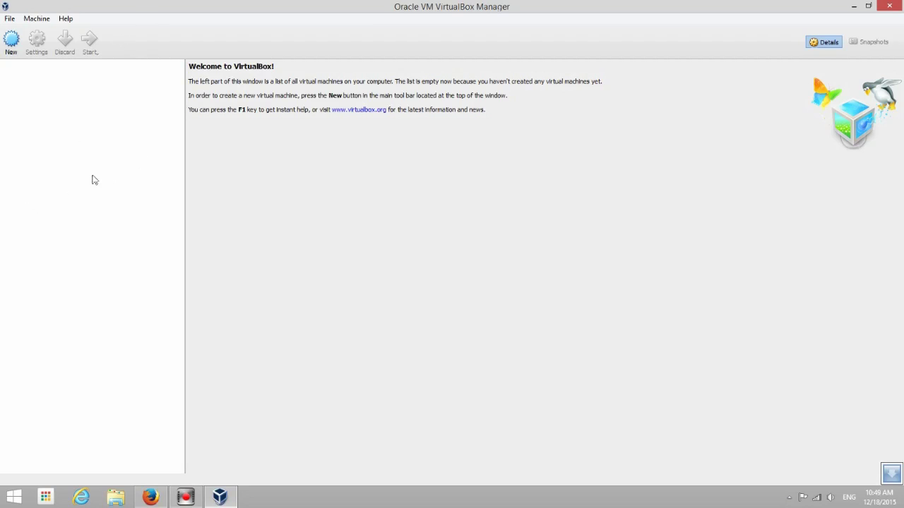
{"action": "left_click", "coordinate": [25, 113]}
Create a new VM named 'Debian', type Linux, version Debian (32-bit), and continue to memory
{"action": "left_click", "coordinate": [6, 54]}
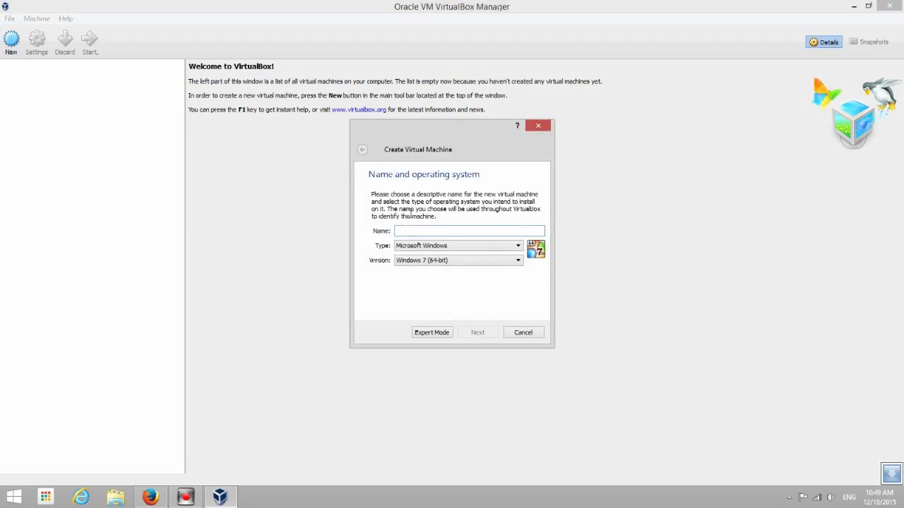
{"action": "left_click_drag", "start_coordinate": [412, 145], "coordinate": [398, 164]}
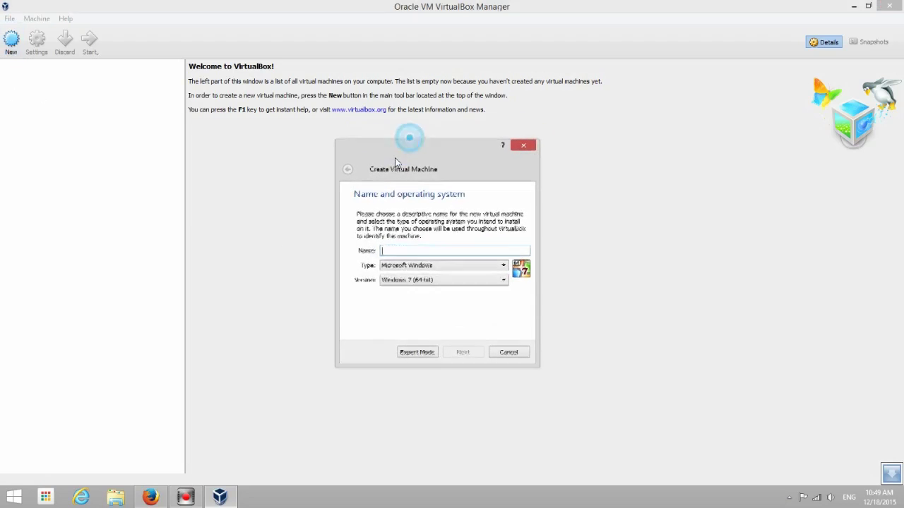
{"action": "left_click", "coordinate": [405, 250]}
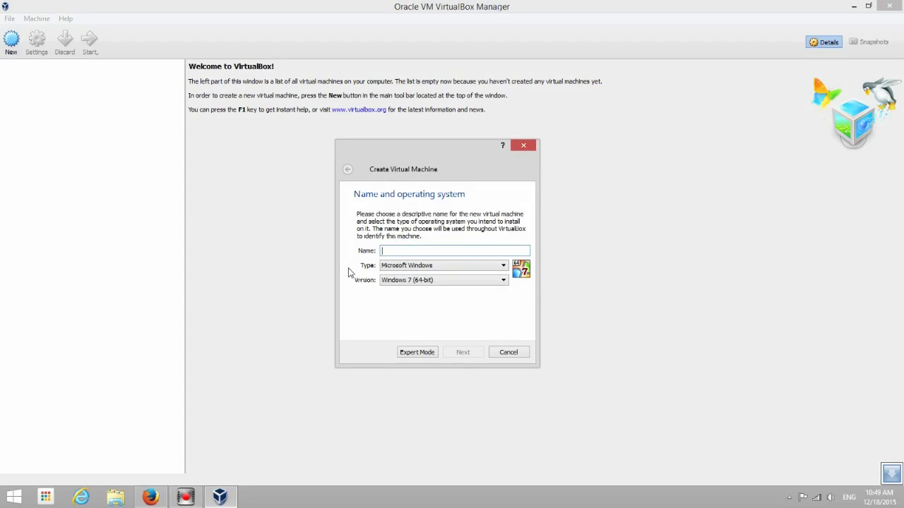
{"action": "type", "text": "Deb"}
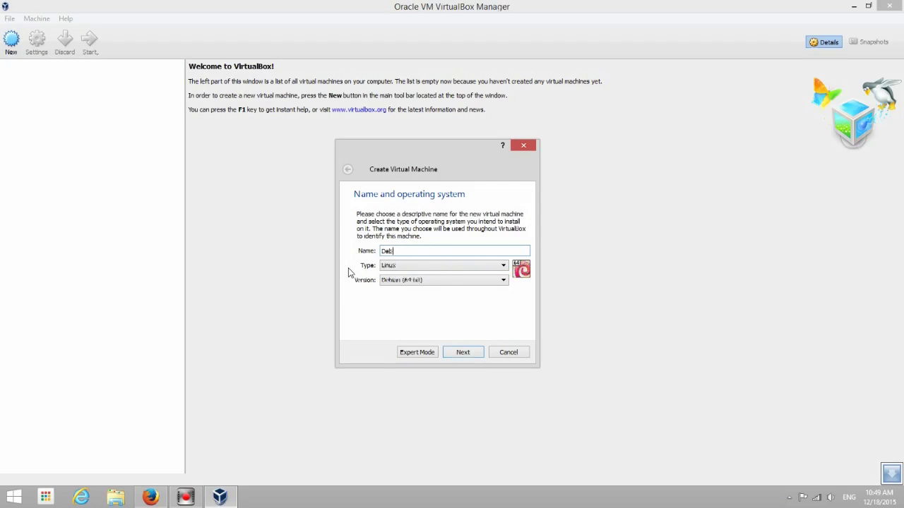
{"action": "type", "text": "ian"}
{"action": "left_click", "coordinate": [392, 268]}
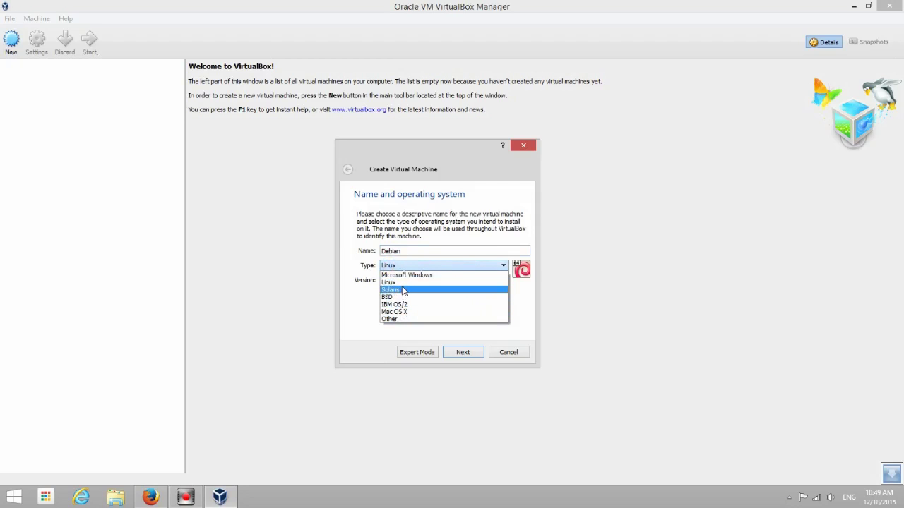
{"action": "left_click", "coordinate": [403, 283]}
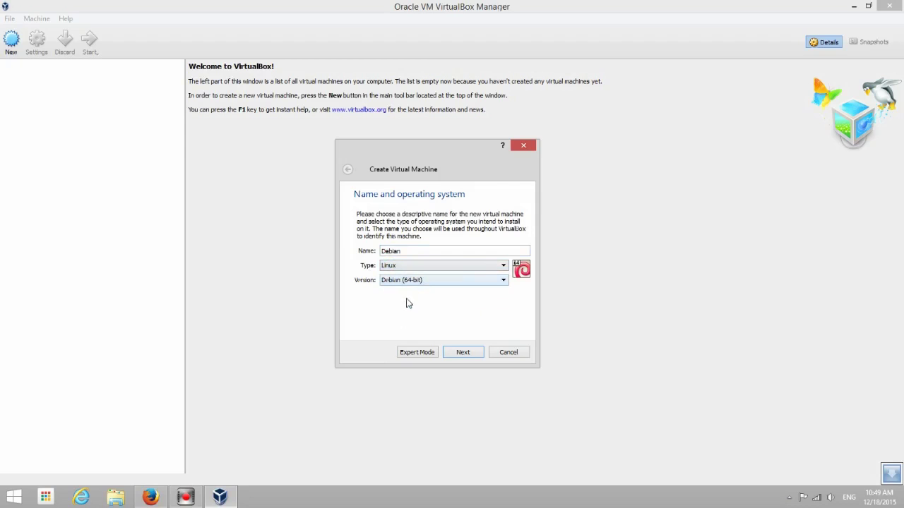
{"action": "left_click", "coordinate": [410, 281]}
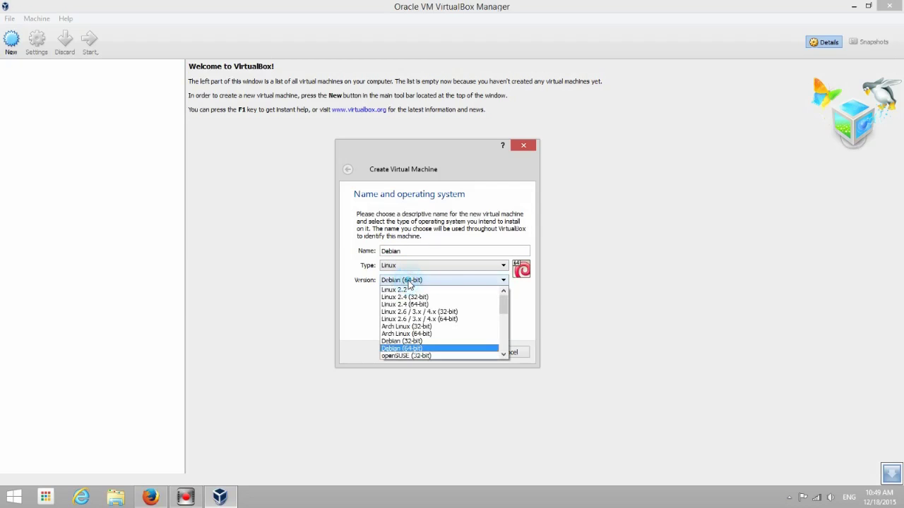
{"action": "left_click", "coordinate": [414, 342]}
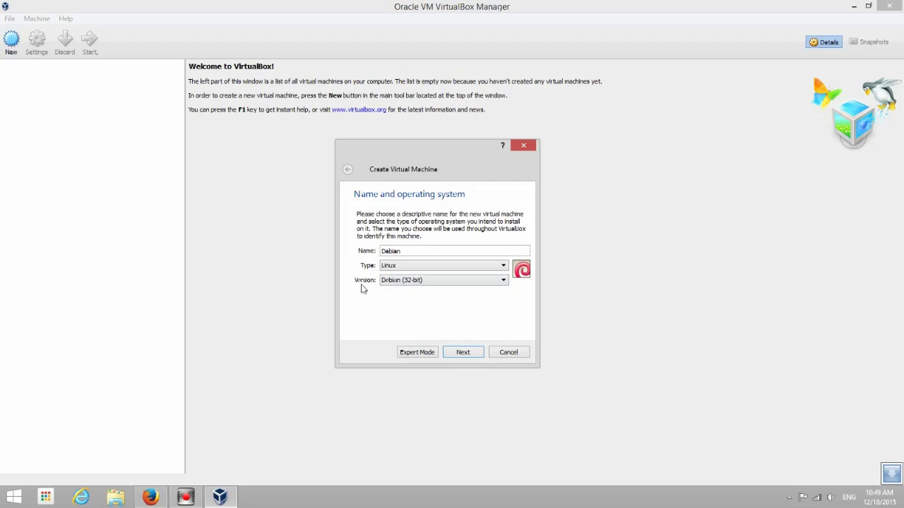
{"action": "left_click", "coordinate": [463, 356]}
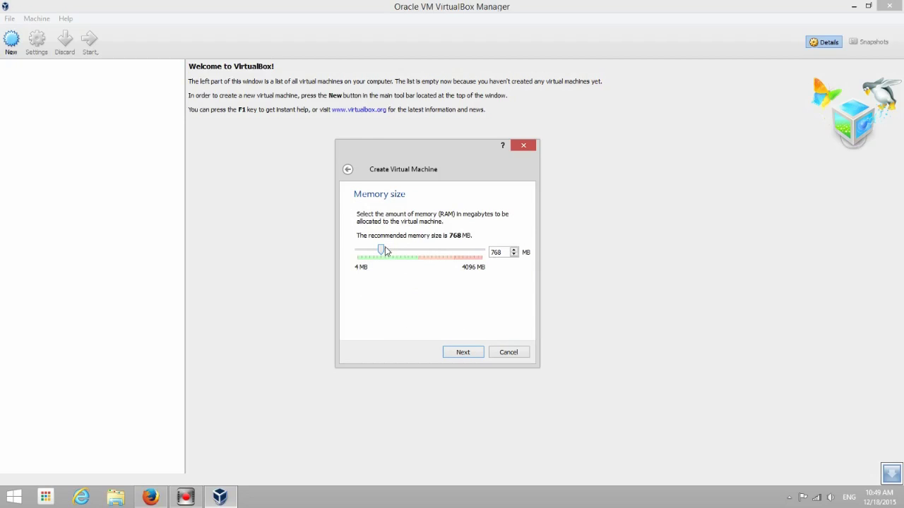
Set the VM memory to 1024 MB and create a new virtual hard disk now
{"action": "left_click_drag", "start_coordinate": [381, 248], "coordinate": [389, 250]}
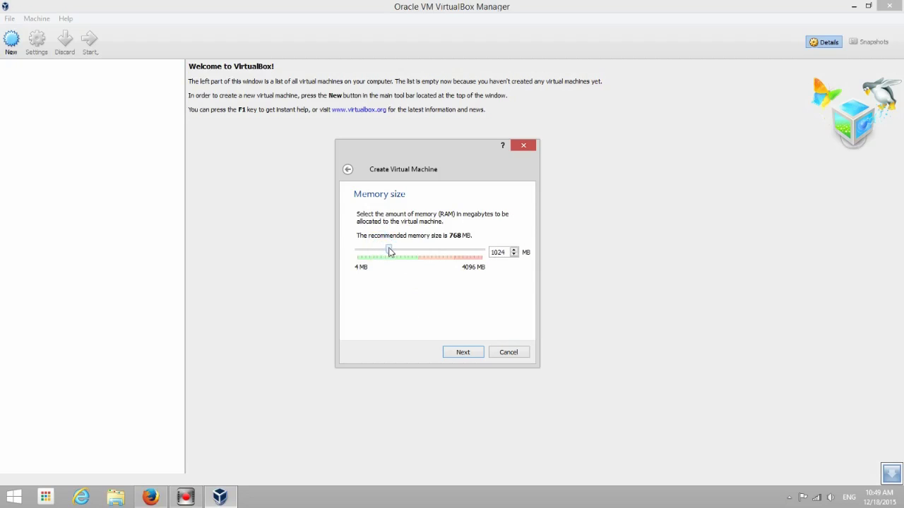
{"action": "left_click", "coordinate": [463, 352]}
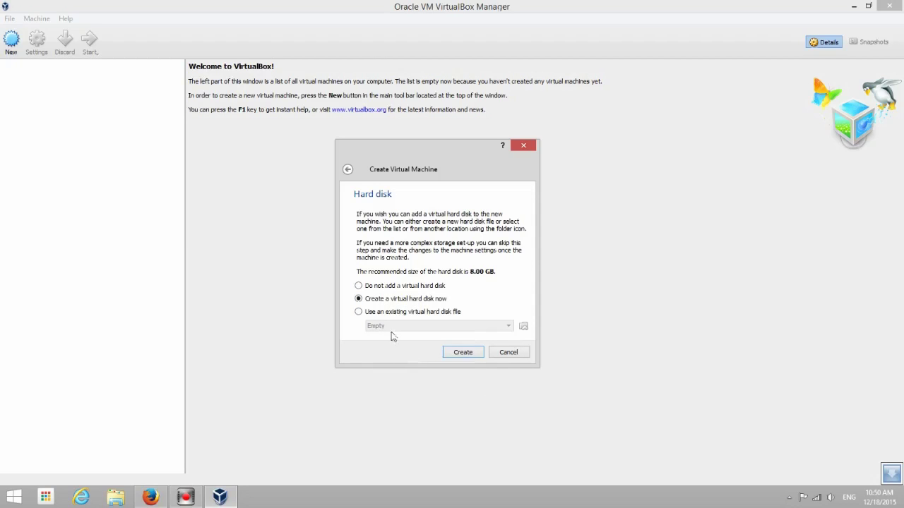
{"action": "left_click", "coordinate": [462, 353]}
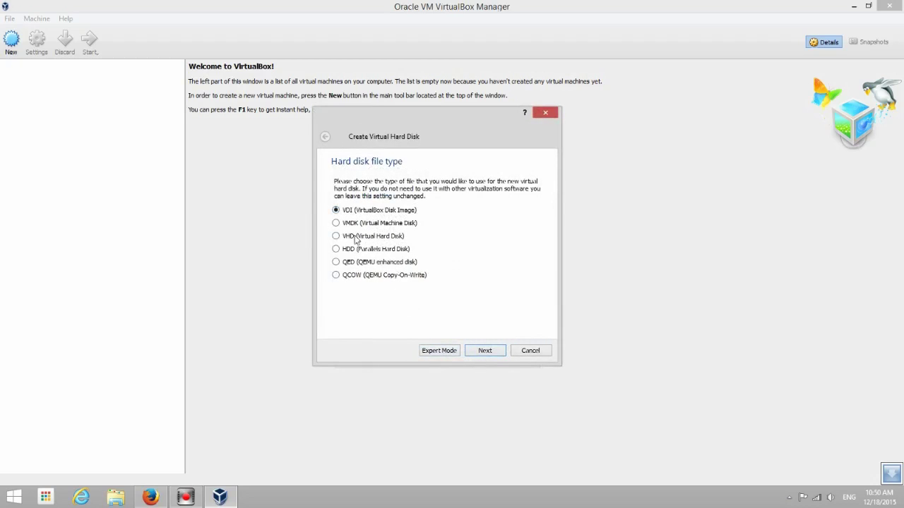
Create a dynamically allocated 8.00 GB VDI disk stored as F:\Debian\Debian.vdi
{"action": "left_click", "coordinate": [498, 352]}
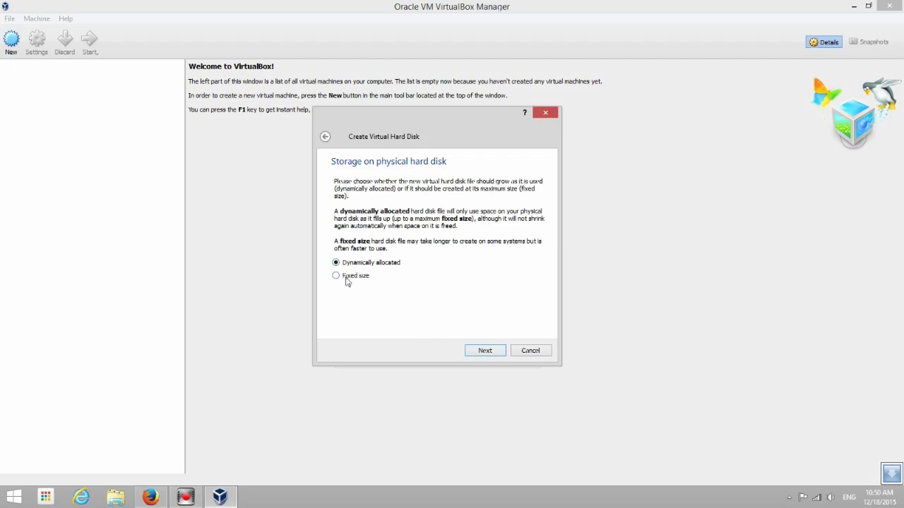
{"action": "left_click", "coordinate": [486, 350]}
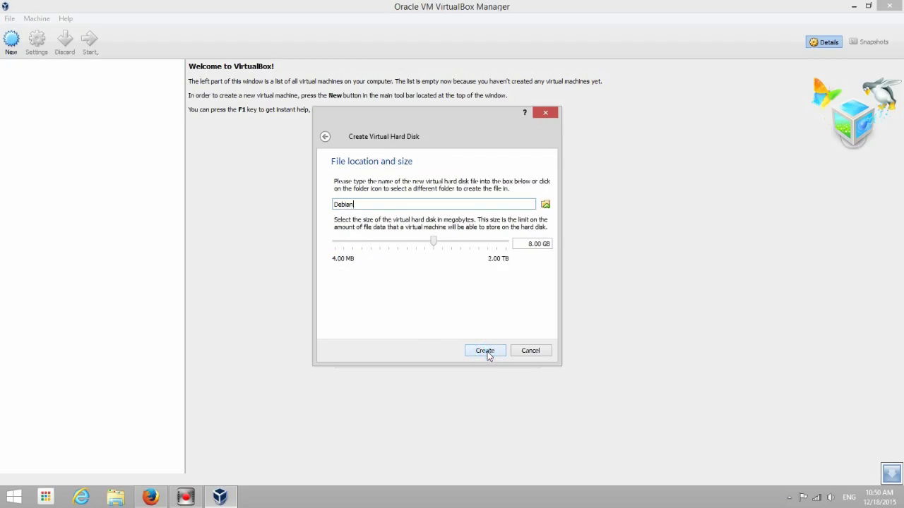
{"action": "left_click", "coordinate": [545, 204]}
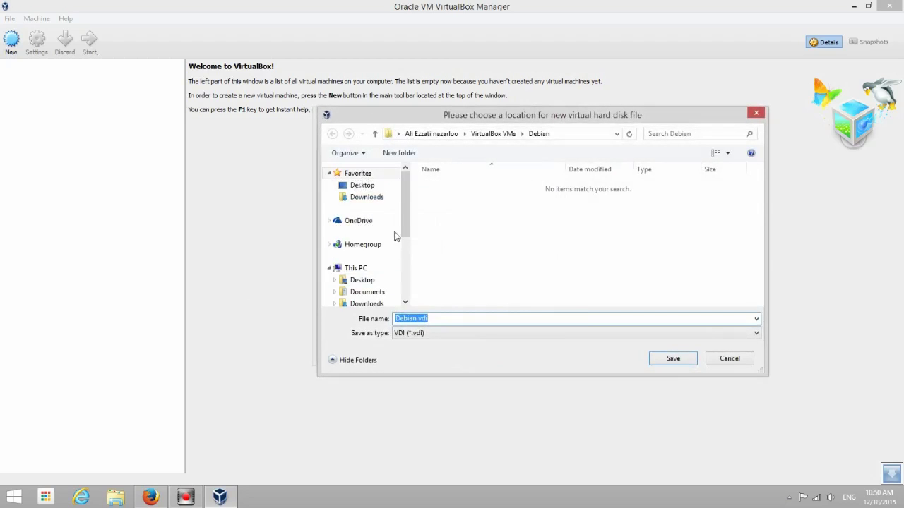
{"action": "left_click_drag", "start_coordinate": [405, 227], "coordinate": [404, 270]}
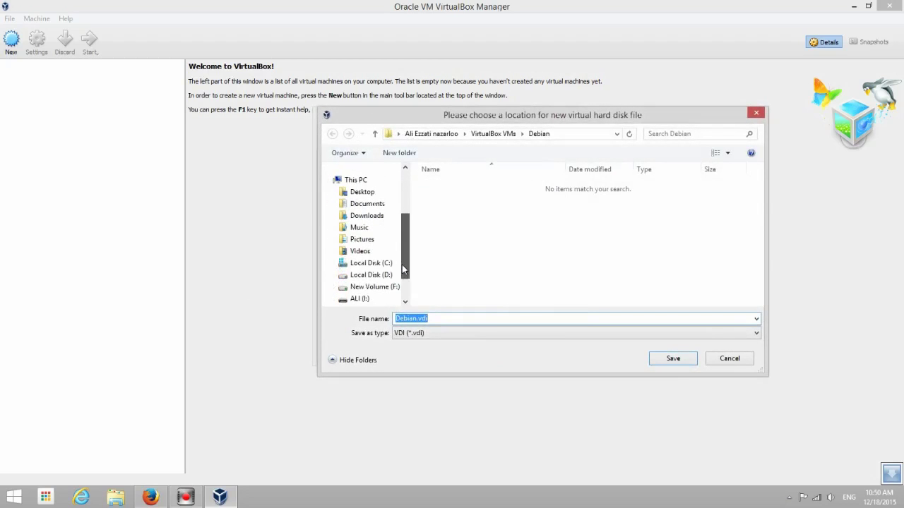
{"action": "left_click", "coordinate": [375, 287]}
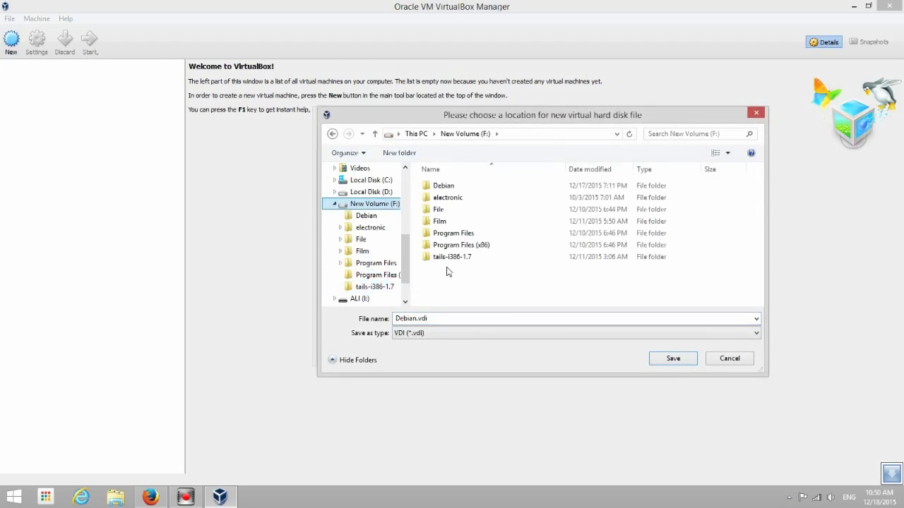
{"action": "double_click", "coordinate": [432, 185]}
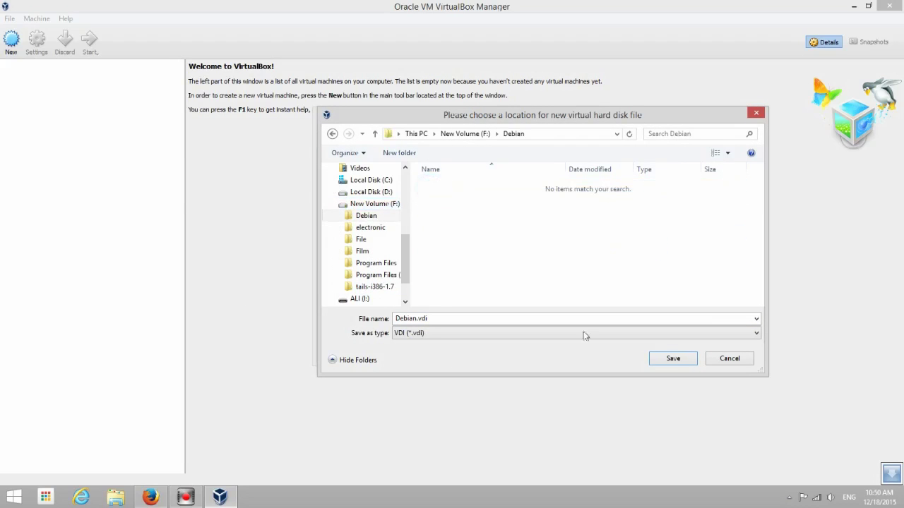
{"action": "left_click", "coordinate": [678, 361]}
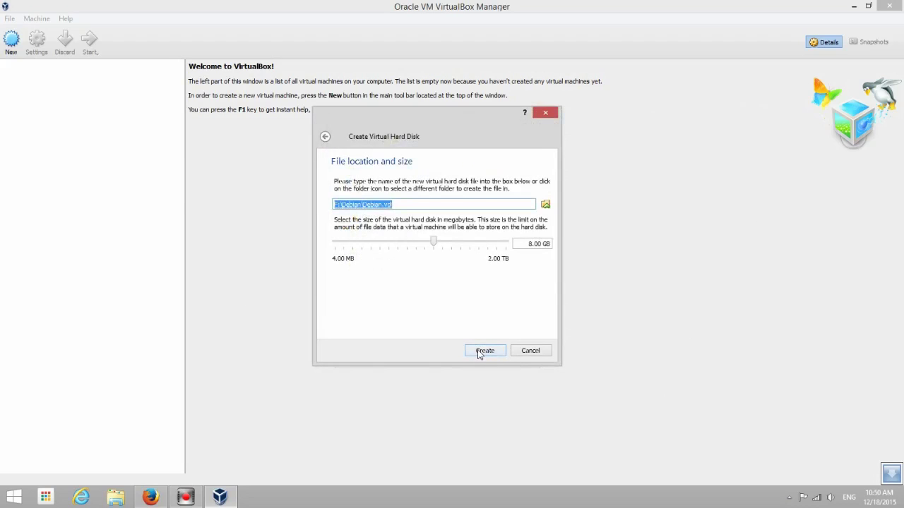
{"action": "left_click", "coordinate": [483, 351]}
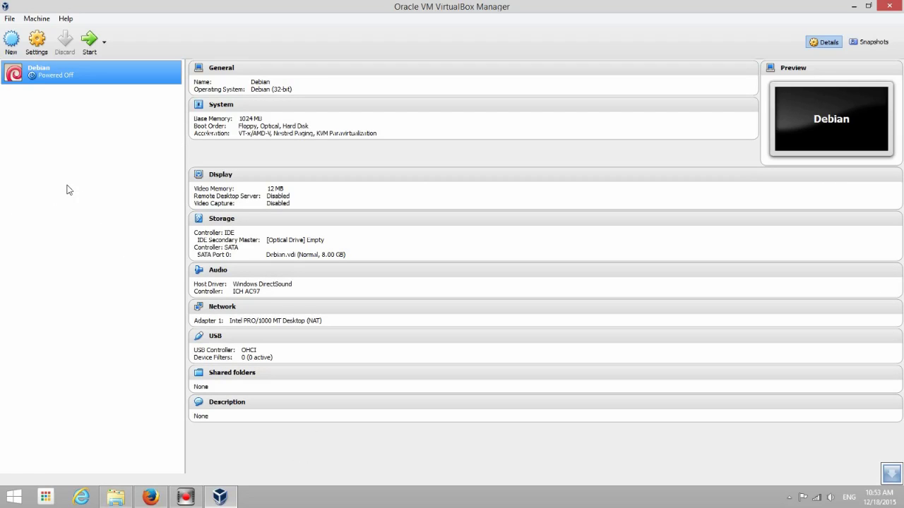
Start the Debian virtual machine
{"action": "left_click", "coordinate": [89, 43]}
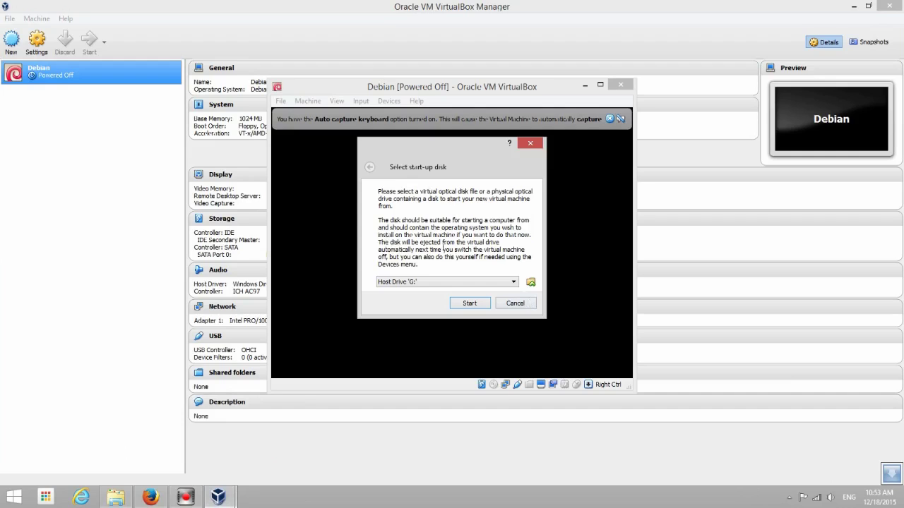
Boot the VM from q4os-1.4.4-i386.iso on the Desktop as the start-up disk
{"action": "left_click", "coordinate": [530, 282]}
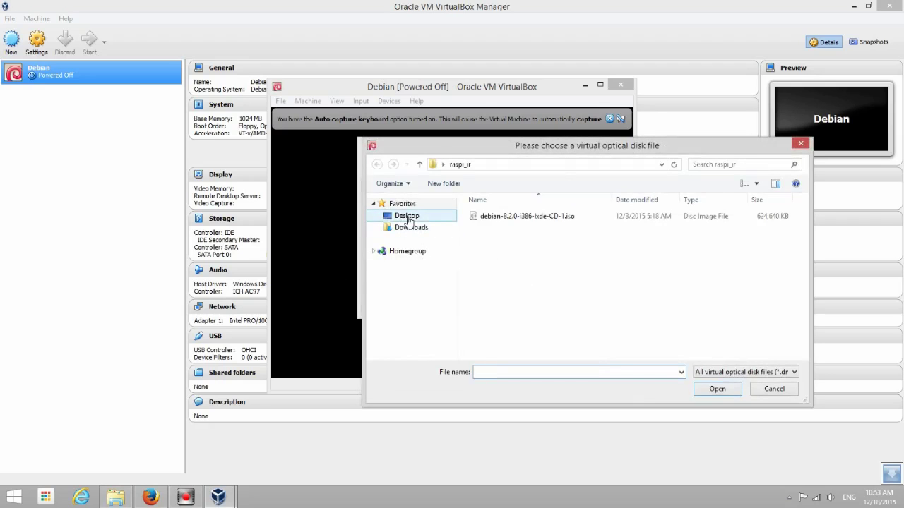
{"action": "left_click", "coordinate": [407, 218]}
{"action": "scroll", "coordinate": [642, 254], "scroll_direction": "down", "scroll_amount": 1}
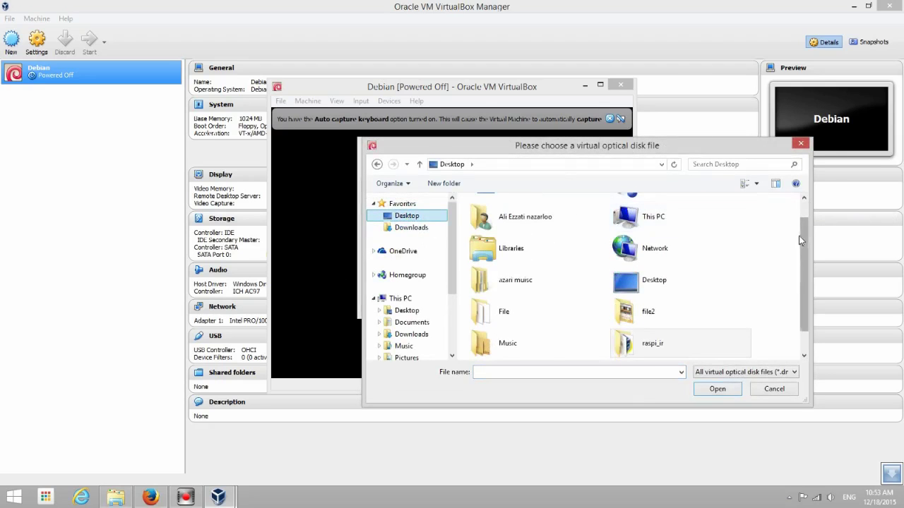
{"action": "left_click_drag", "start_coordinate": [807, 254], "coordinate": [768, 303]}
{"action": "left_click", "coordinate": [536, 343]}
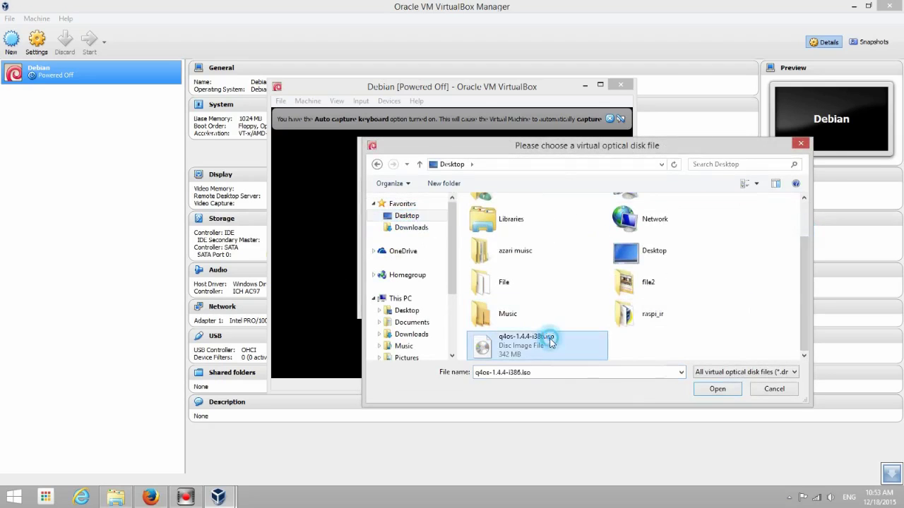
{"action": "left_click", "coordinate": [717, 389]}
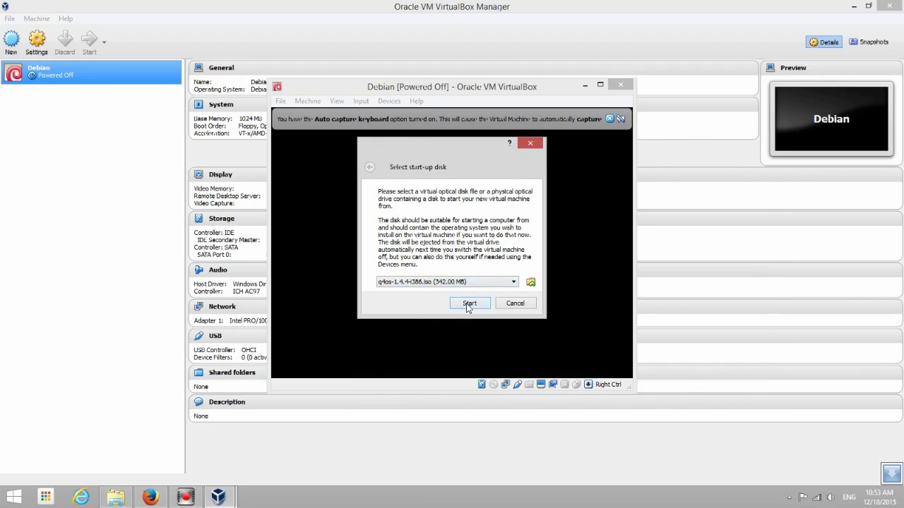
{"action": "left_click", "coordinate": [468, 303]}
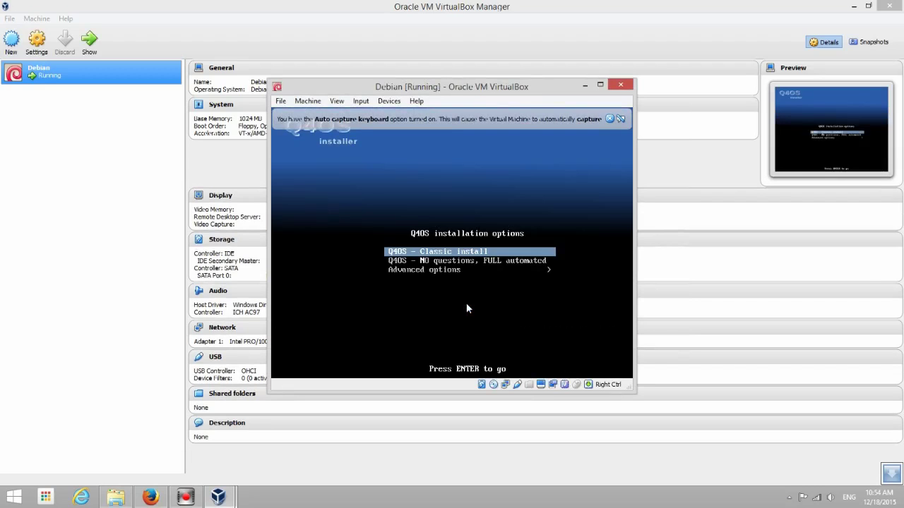
Select 'NO questions, FULL automated' in the Q4OS boot menu and launch it
{"action": "key", "text": "Down"}
{"action": "key", "text": "Up"}
{"action": "key", "text": "Down"}
{"action": "key", "text": "Down"}
{"action": "key", "text": "Up"}
{"action": "key", "text": "Up"}
{"action": "key", "text": "Down"}
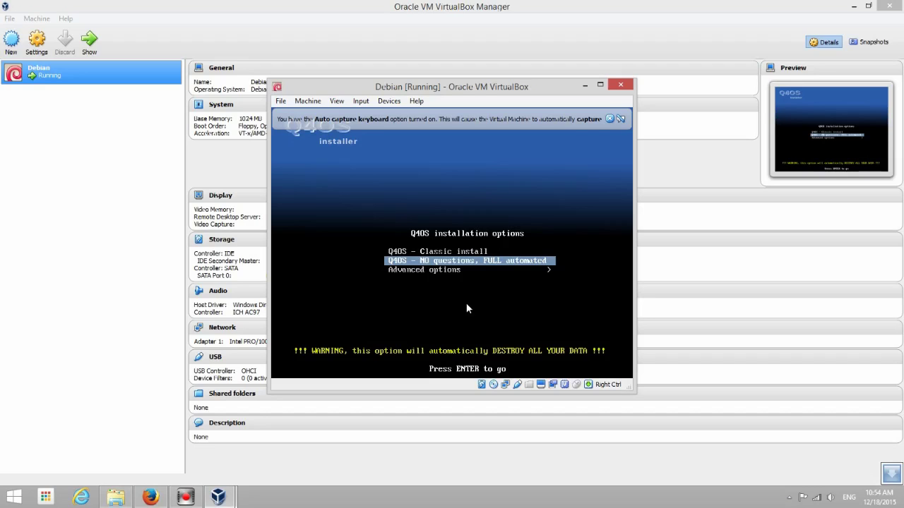
{"action": "key", "text": "Return"}
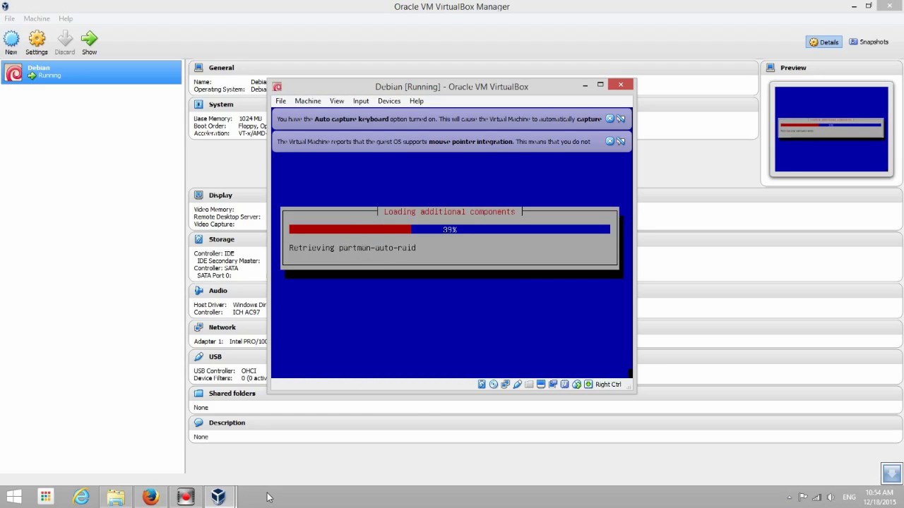
Leave the VM running while the installer completes grub-install /dev/sda and reboots
{"action": "key", "text": "alt+Tab"}
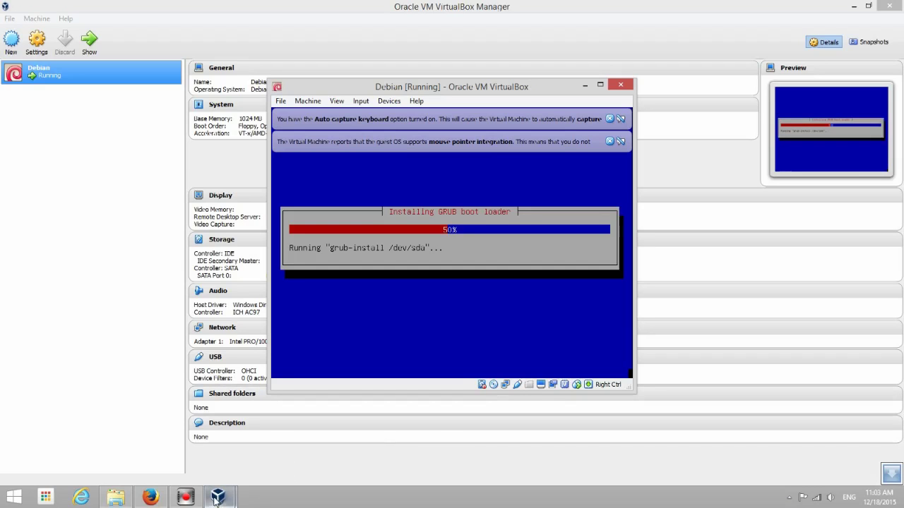
{"action": "left_click", "coordinate": [186, 499]}
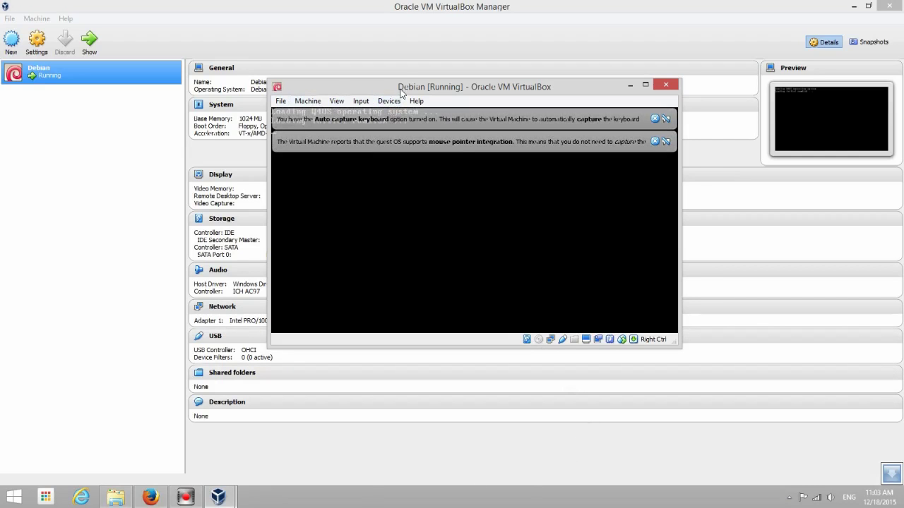
Dismiss the VM notification banners and reposition the VM window while Q4OS boots
{"action": "left_click_drag", "start_coordinate": [400, 90], "coordinate": [423, 98]}
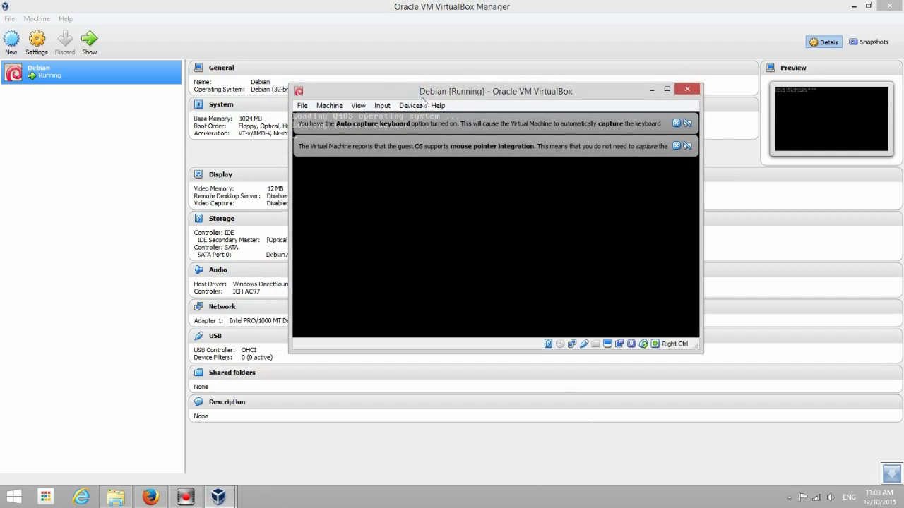
{"action": "left_click", "coordinate": [677, 146]}
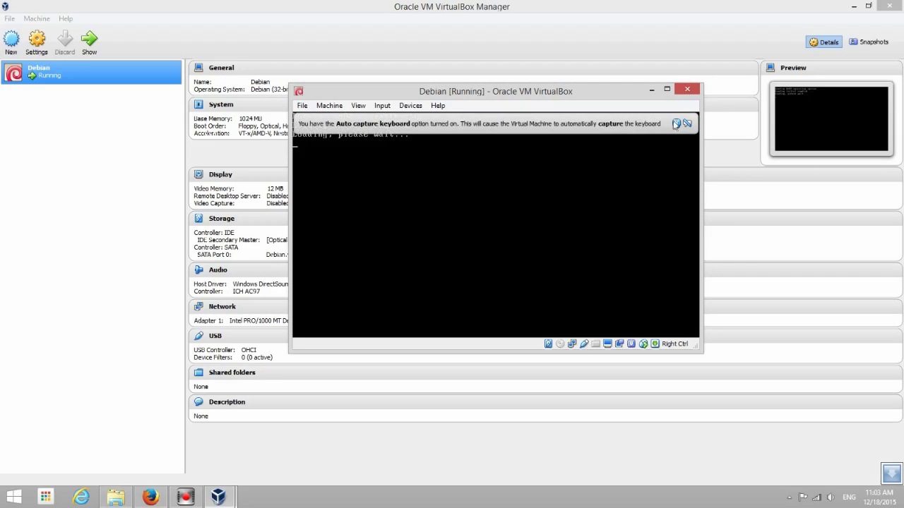
{"action": "left_click", "coordinate": [675, 122]}
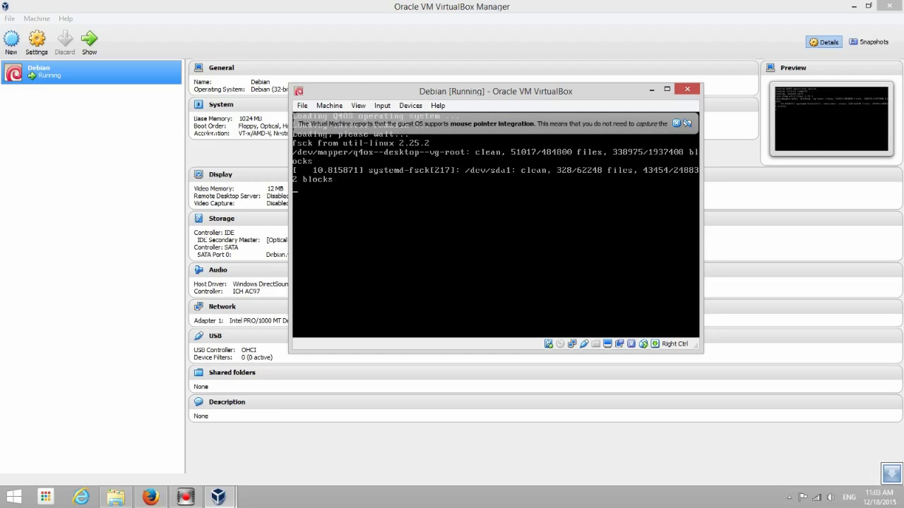
{"action": "left_click", "coordinate": [364, 494]}
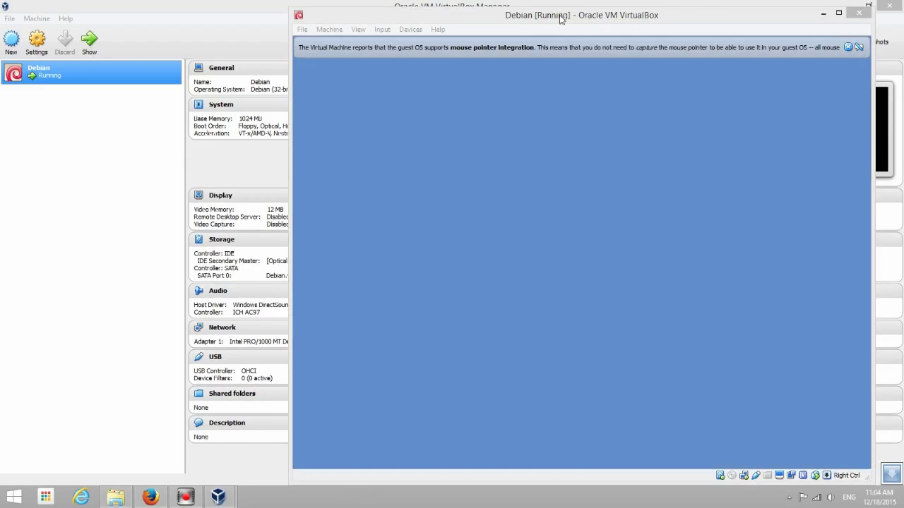
{"action": "left_click_drag", "start_coordinate": [555, 16], "coordinate": [366, 23]}
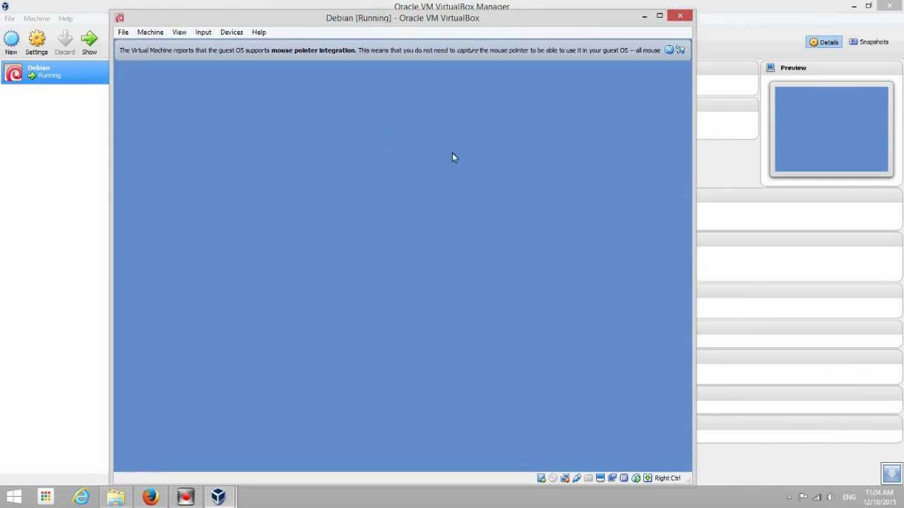
{"action": "left_click_drag", "start_coordinate": [466, 20], "coordinate": [478, 12]}
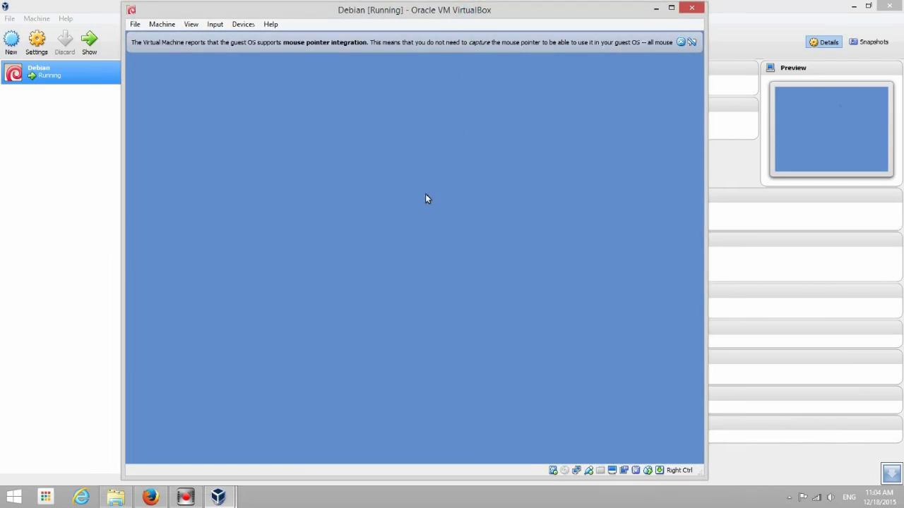
{"action": "left_click", "coordinate": [289, 494]}
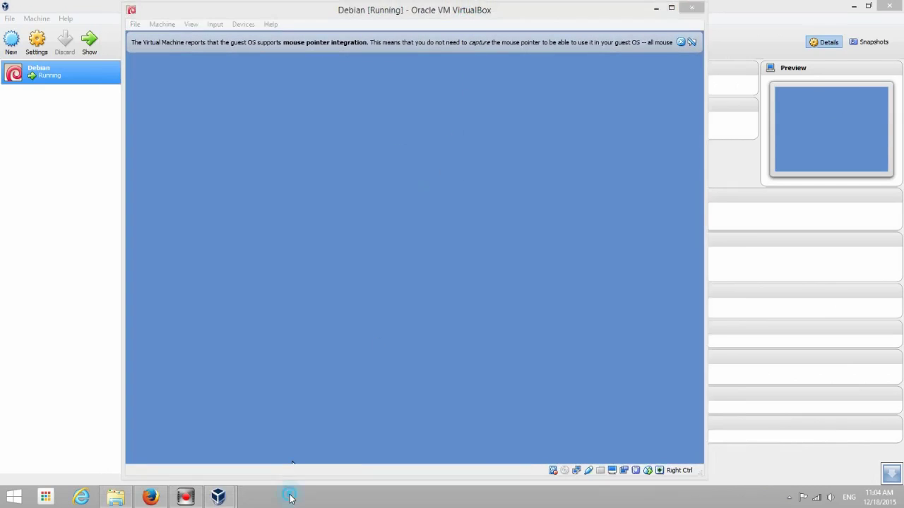
{"action": "left_click", "coordinate": [311, 337]}
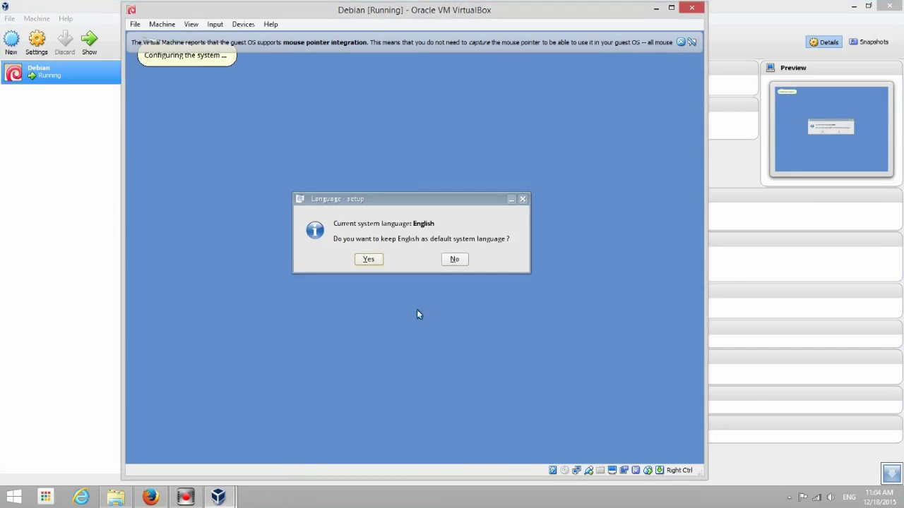
Keep English as the default language, then enter and verify a new user password
{"action": "left_click", "coordinate": [368, 260]}
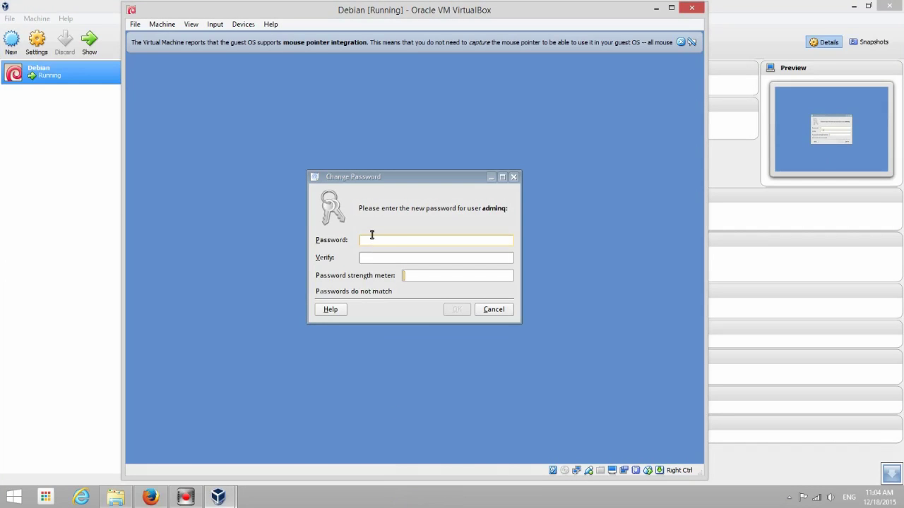
{"action": "left_click", "coordinate": [371, 240]}
{"action": "left_click", "coordinate": [378, 239]}
{"action": "type", "text": "•••••••"}
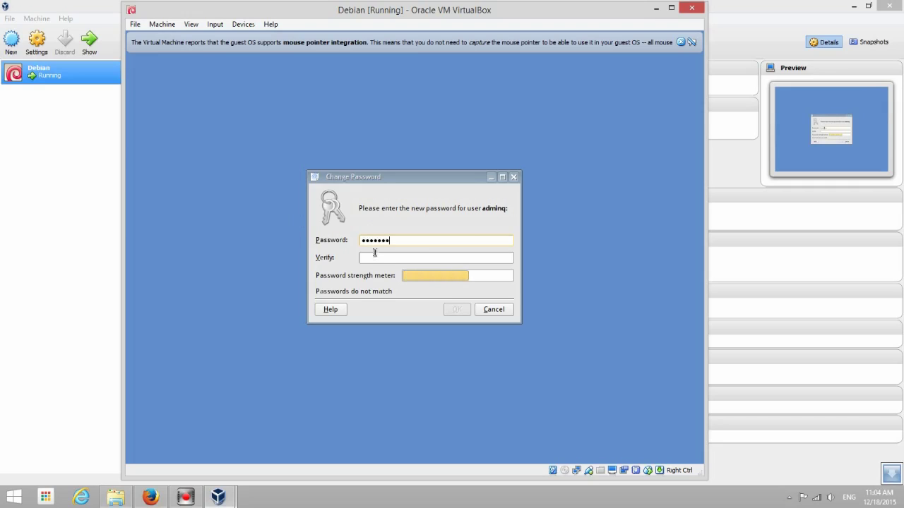
{"action": "left_click", "coordinate": [375, 257]}
{"action": "type", "text": "•••"}
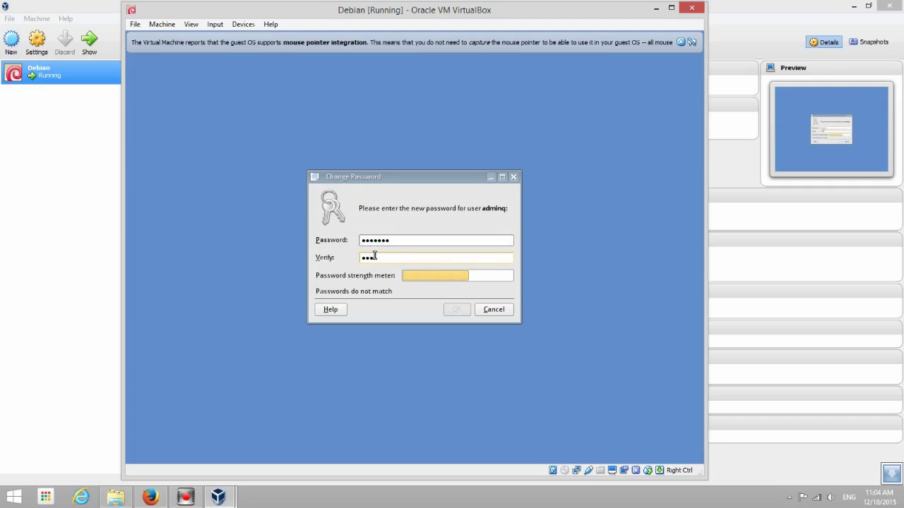
{"action": "type", "text": "••••"}
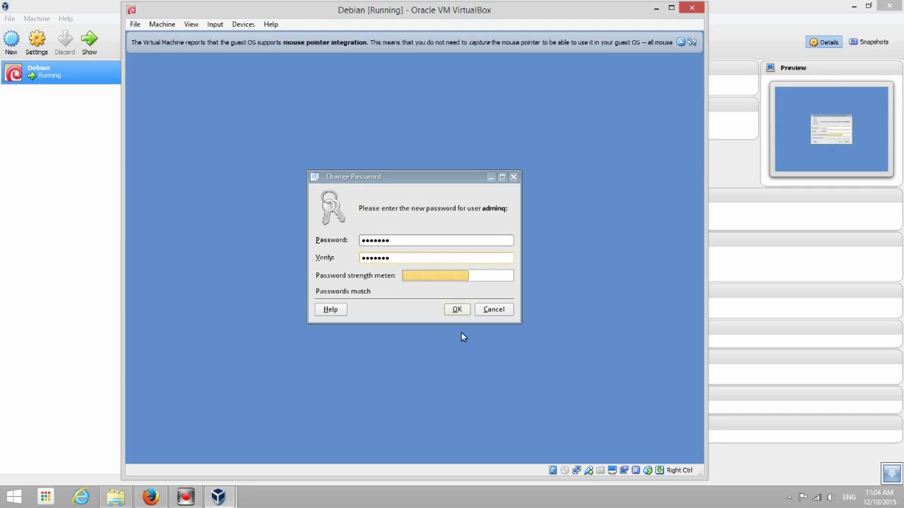
{"action": "left_click", "coordinate": [456, 311]}
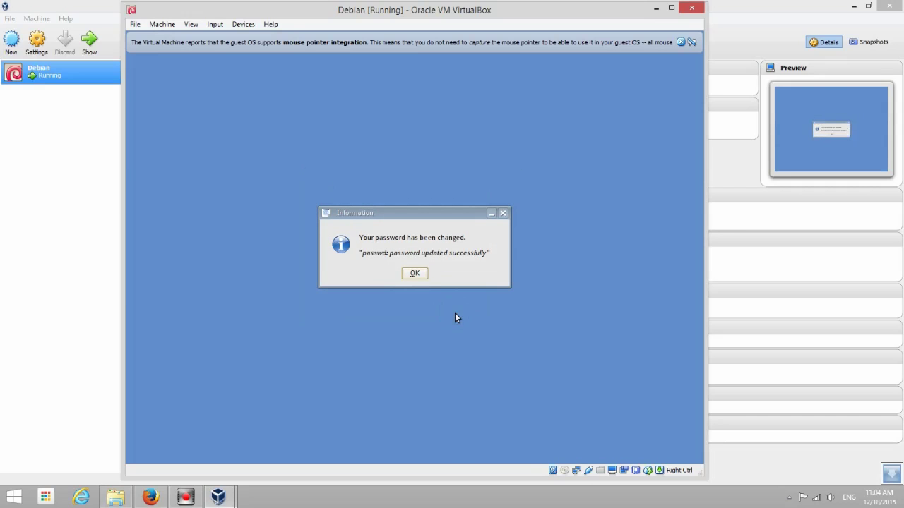
{"action": "left_click", "coordinate": [418, 277]}
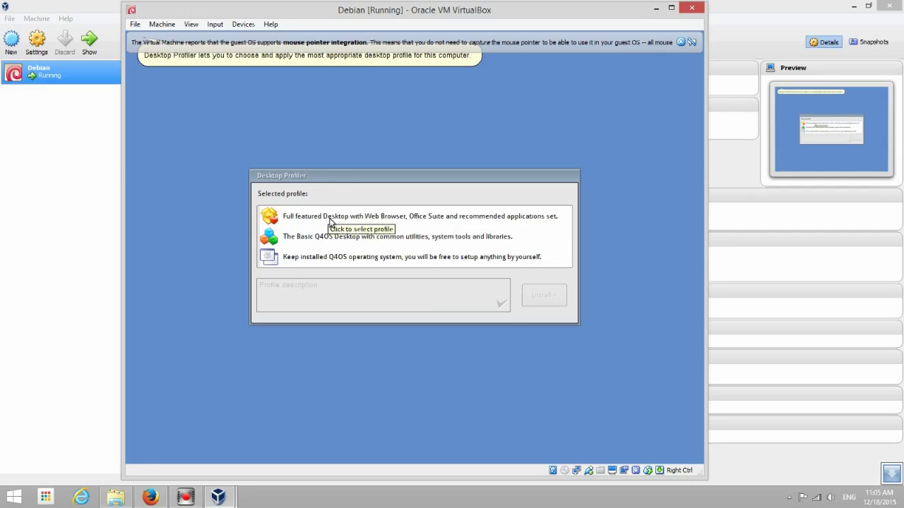
Install the Q4OS Pure desktop profile in Desktop Profiler and close the setup-finished message
{"action": "left_click", "coordinate": [330, 217]}
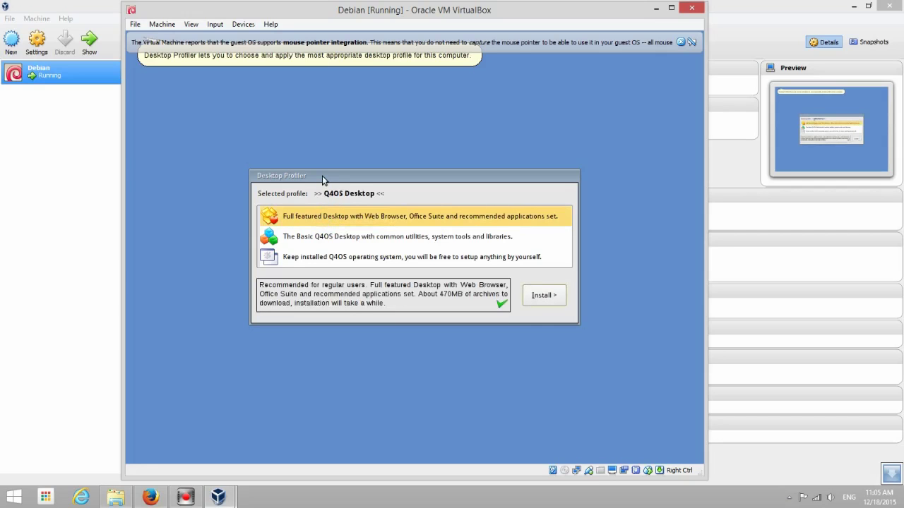
{"action": "left_click_drag", "start_coordinate": [323, 176], "coordinate": [324, 168]}
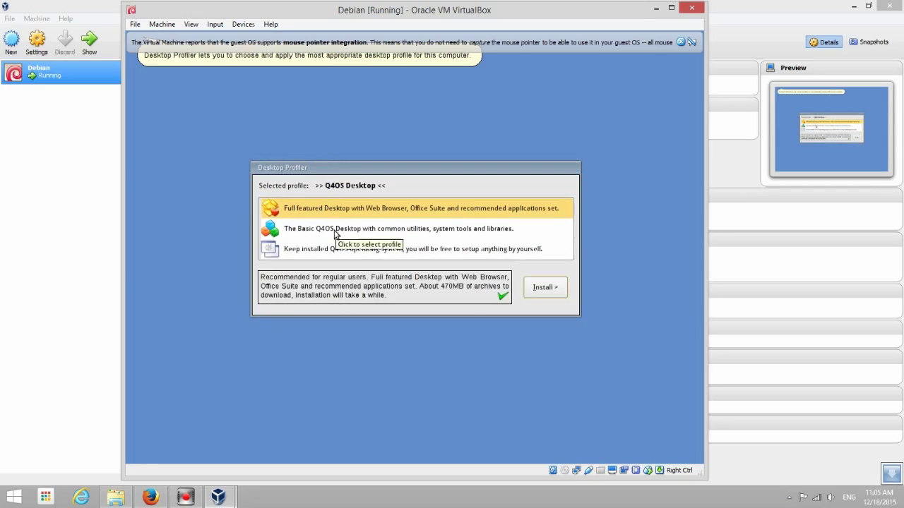
{"action": "left_click", "coordinate": [336, 229]}
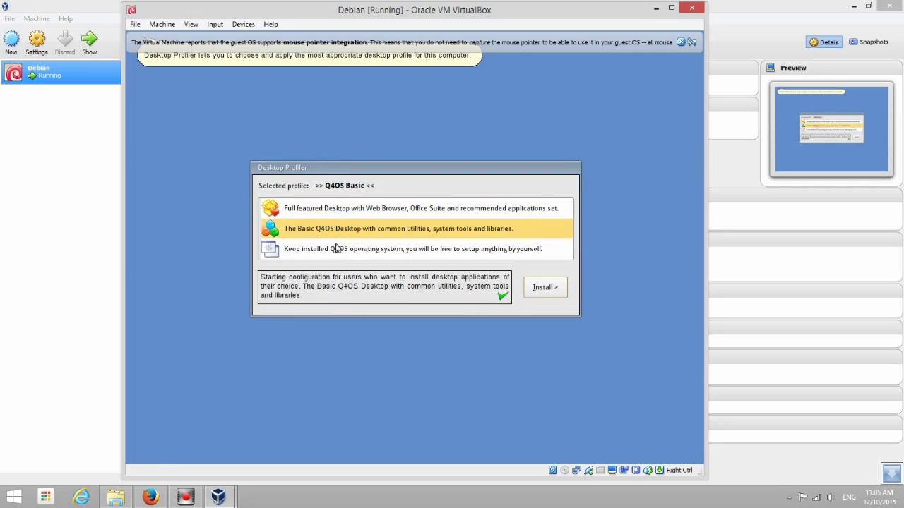
{"action": "left_click", "coordinate": [335, 246]}
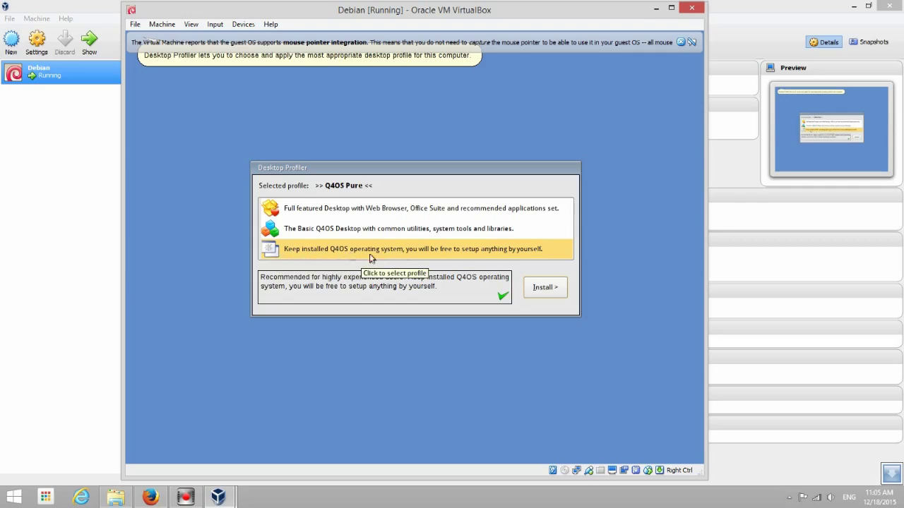
{"action": "left_click", "coordinate": [540, 288]}
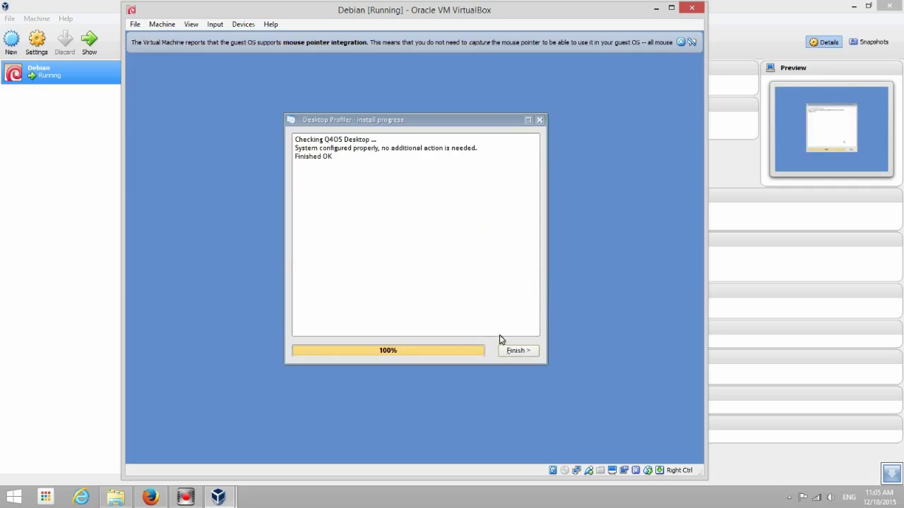
{"action": "left_click", "coordinate": [516, 351]}
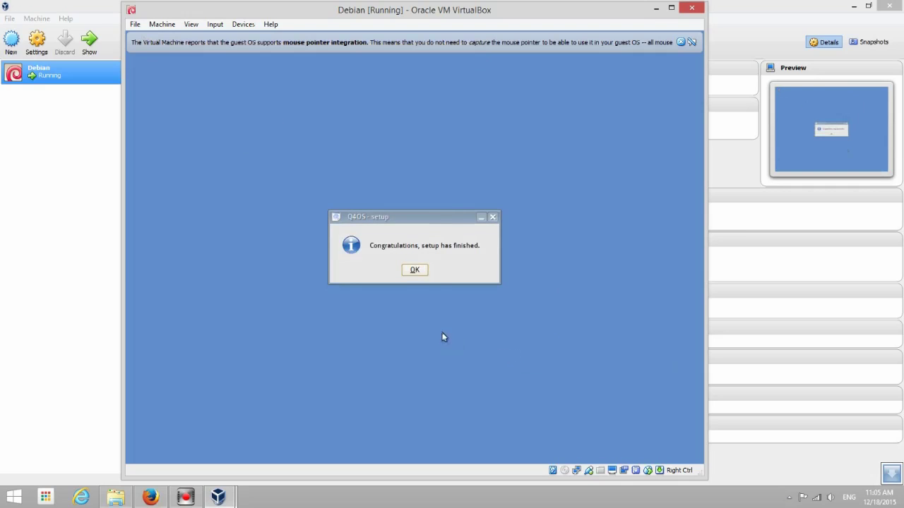
{"action": "left_click", "coordinate": [414, 271]}
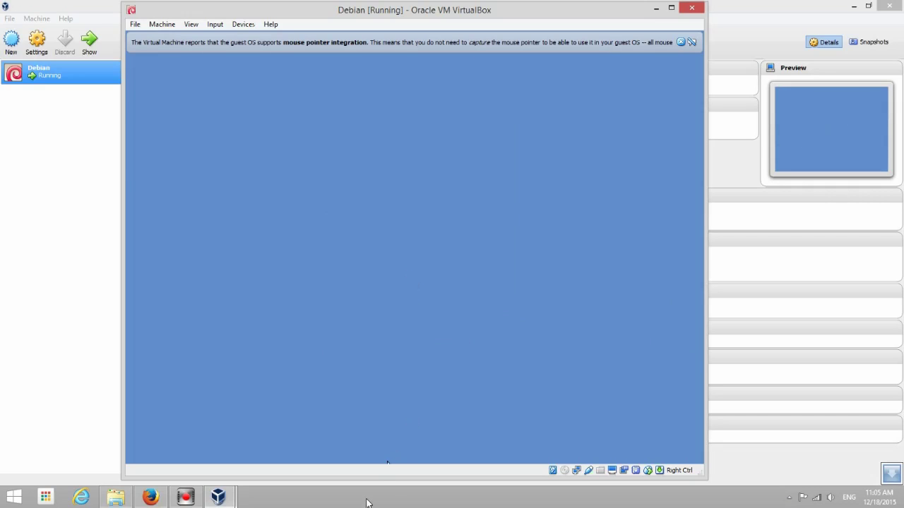
Return to the VM window and accept the Virtualbox Install wizard's offer to install guest additions
{"action": "left_click", "coordinate": [366, 501]}
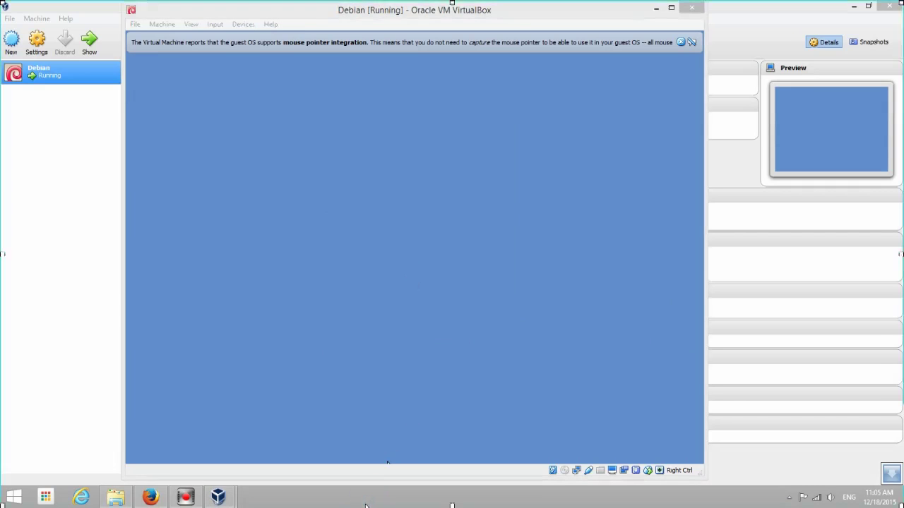
{"action": "left_click", "coordinate": [416, 176]}
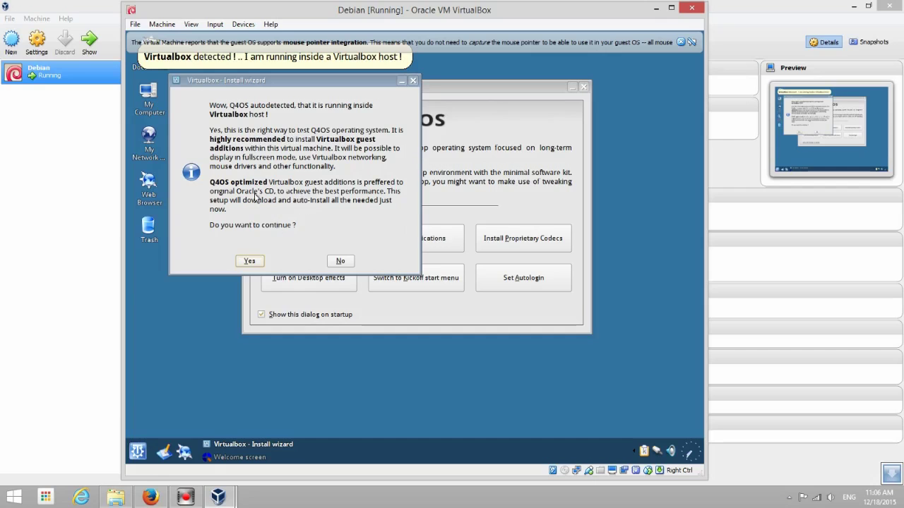
{"action": "left_click_drag", "start_coordinate": [234, 81], "coordinate": [288, 82]}
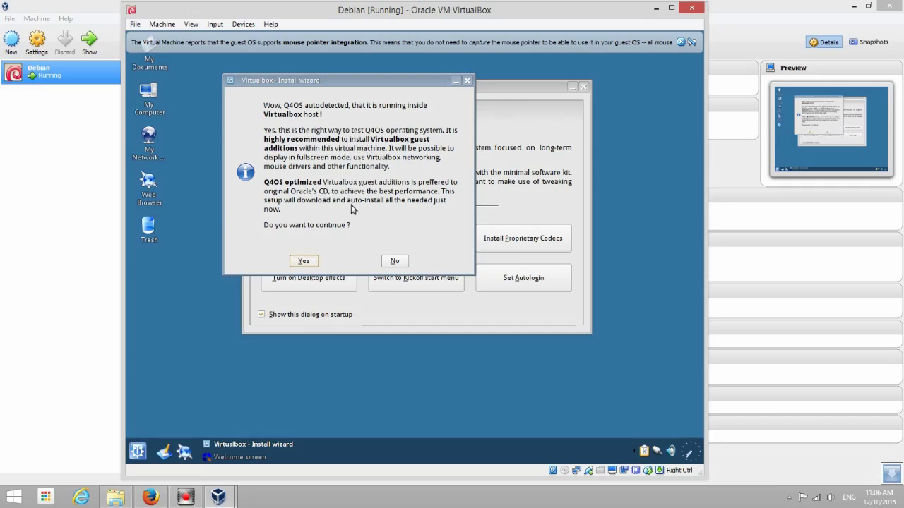
{"action": "left_click", "coordinate": [308, 261]}
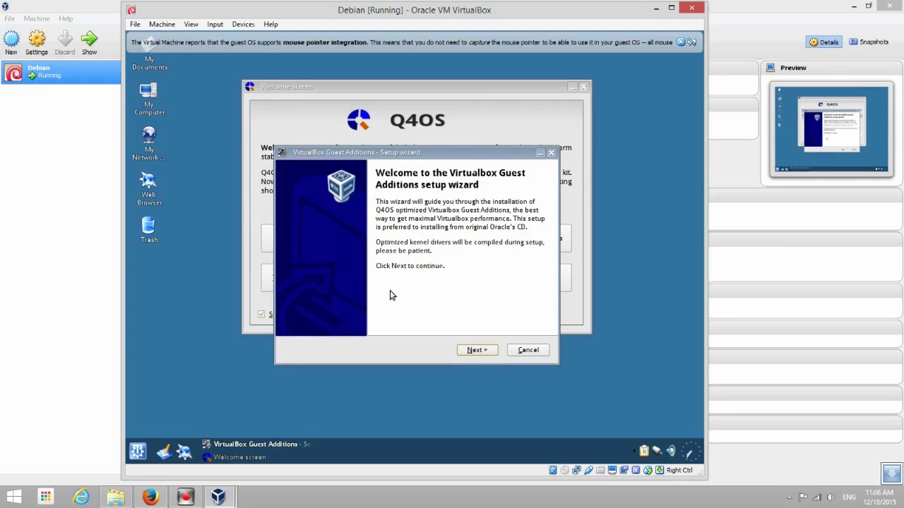
Run the Guest Additions wizard through its system checks and installation to 100%, then finish it
{"action": "left_click", "coordinate": [475, 352]}
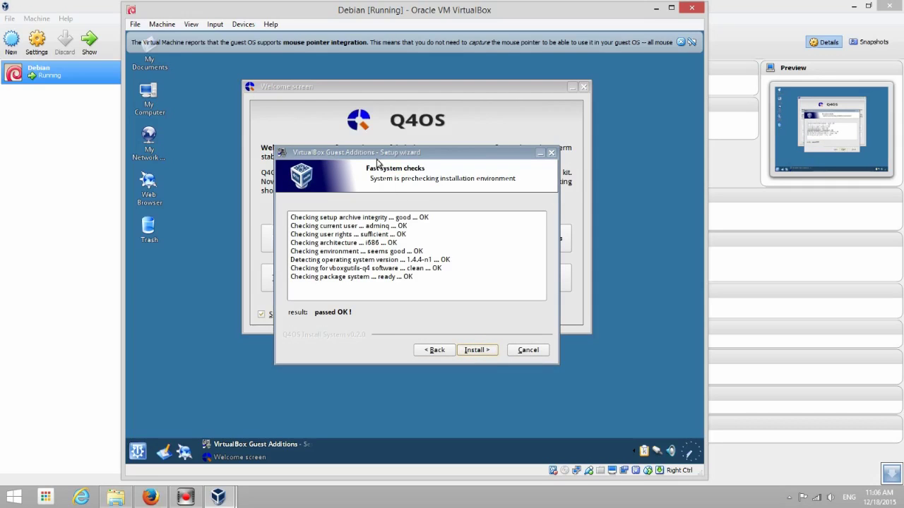
{"action": "left_click_drag", "start_coordinate": [348, 157], "coordinate": [372, 140]}
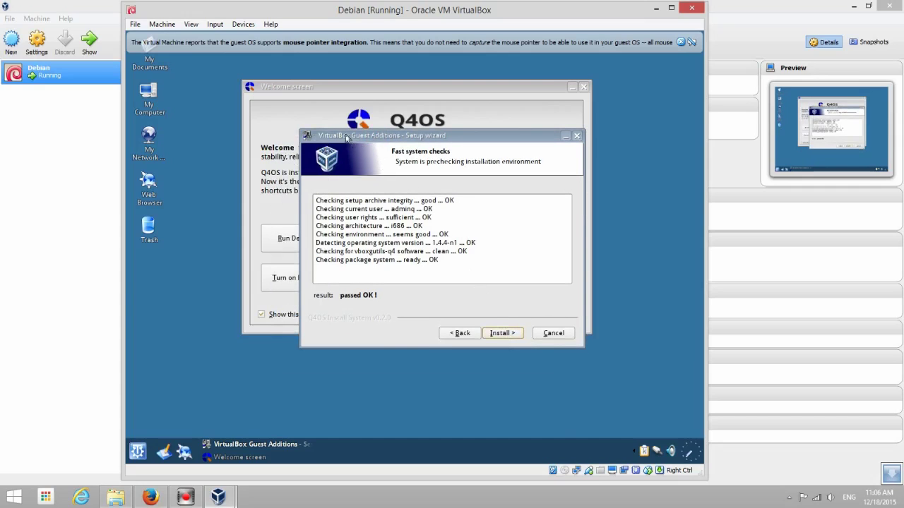
{"action": "left_click", "coordinate": [502, 334]}
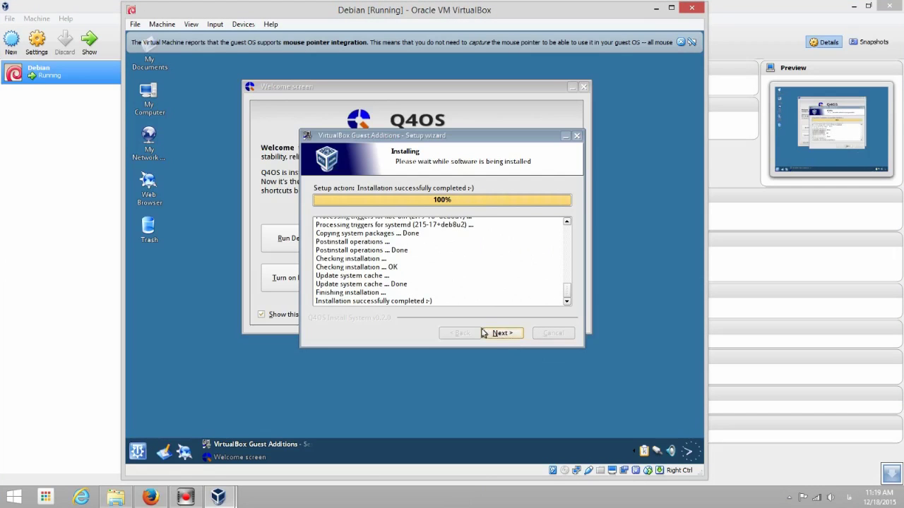
{"action": "left_click", "coordinate": [494, 335]}
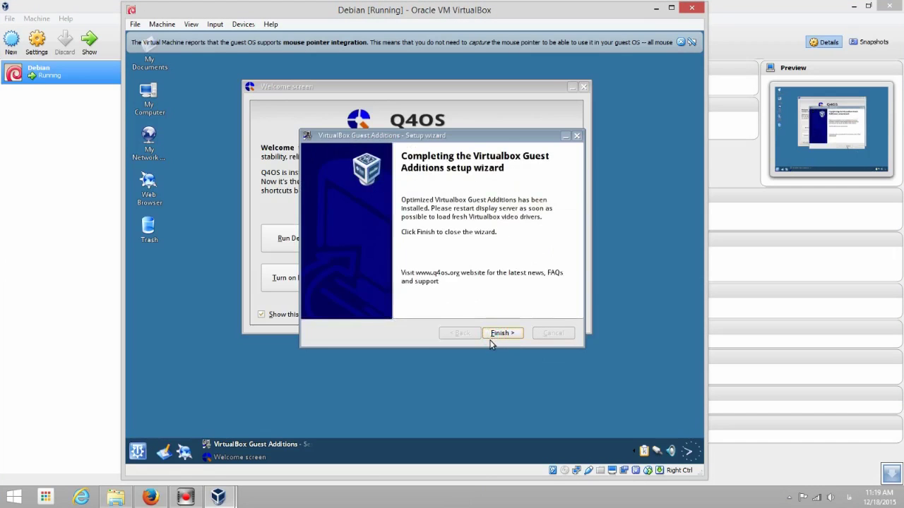
{"action": "left_click", "coordinate": [498, 332]}
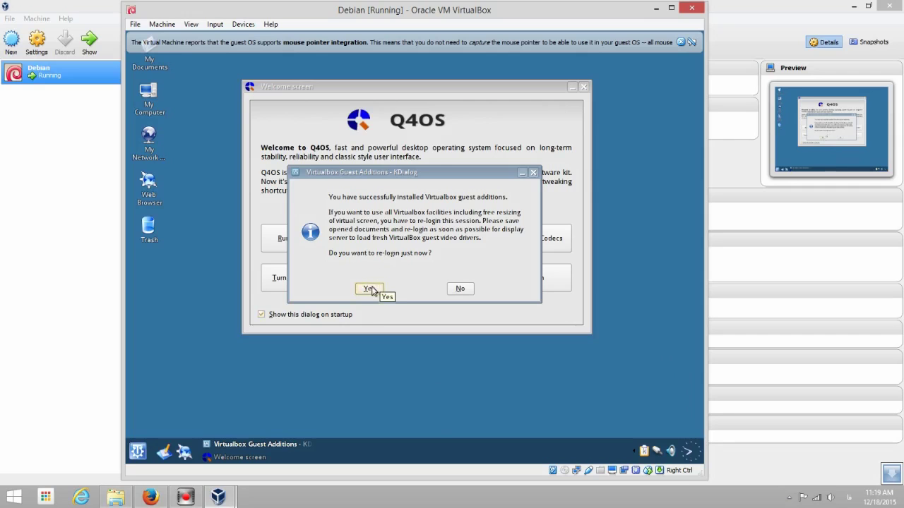
Agree to re-login now and confirm ending the current Q4OS session
{"action": "left_click", "coordinate": [369, 288]}
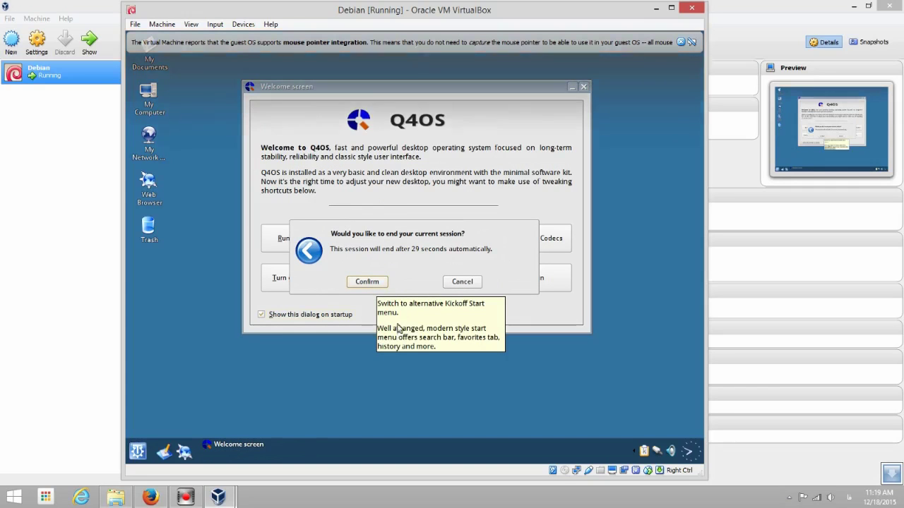
{"action": "left_click", "coordinate": [362, 282]}
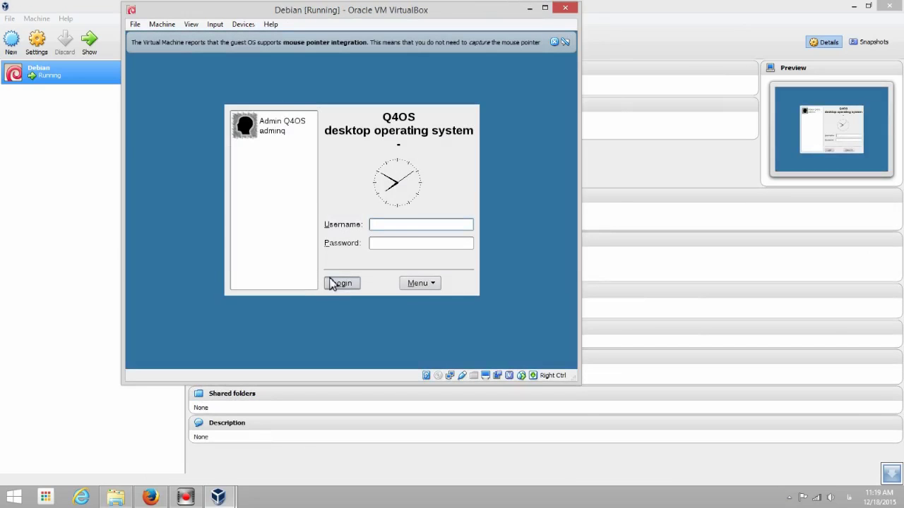
After a failed attempt typing 'admin', select the Admin Q4OS user and log in with its password
{"action": "type", "text": "admin"}
{"action": "key", "text": "Tab"}
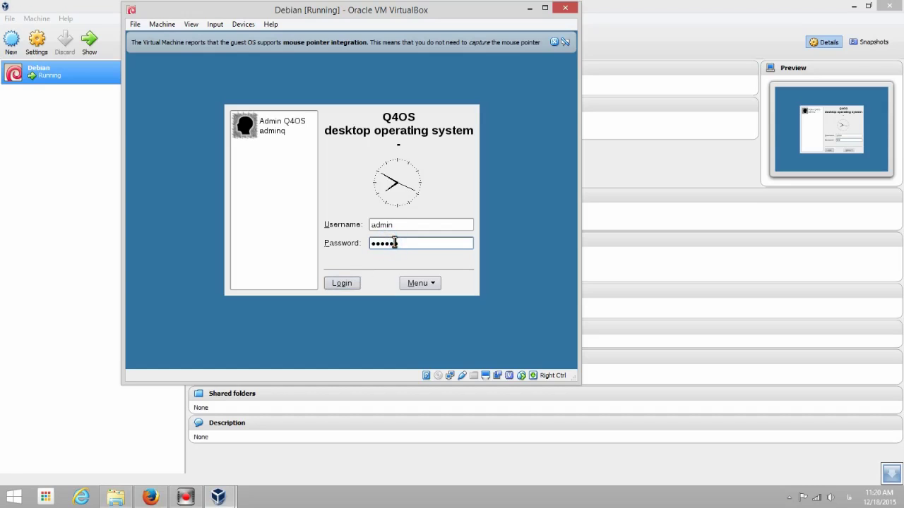
{"action": "key", "text": "Return"}
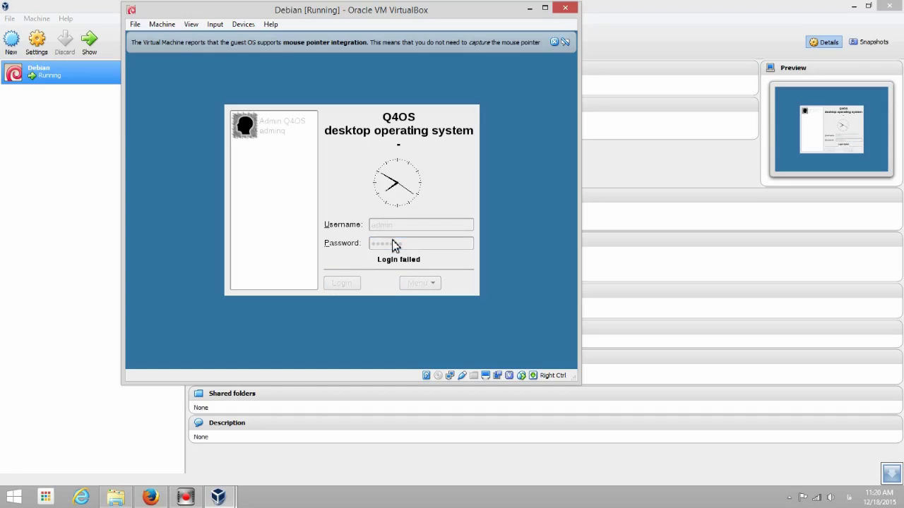
{"action": "left_click", "coordinate": [347, 282]}
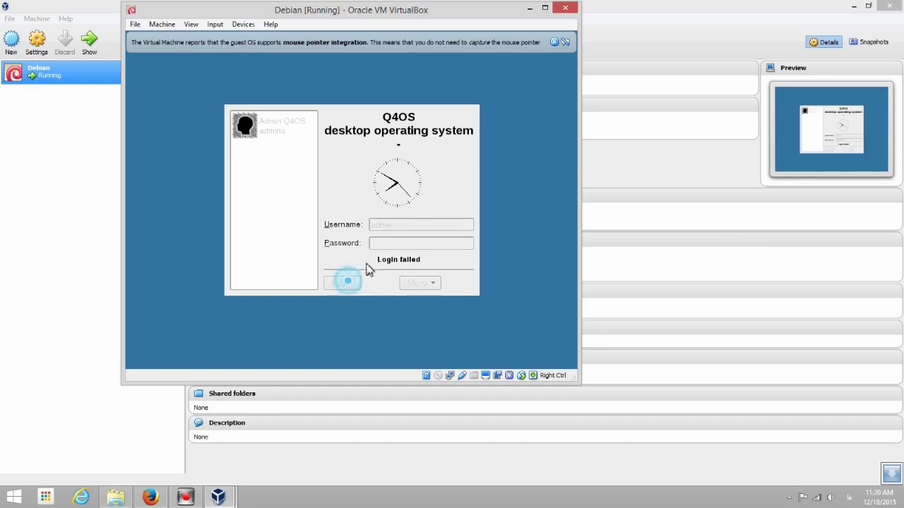
{"action": "left_click", "coordinate": [384, 246]}
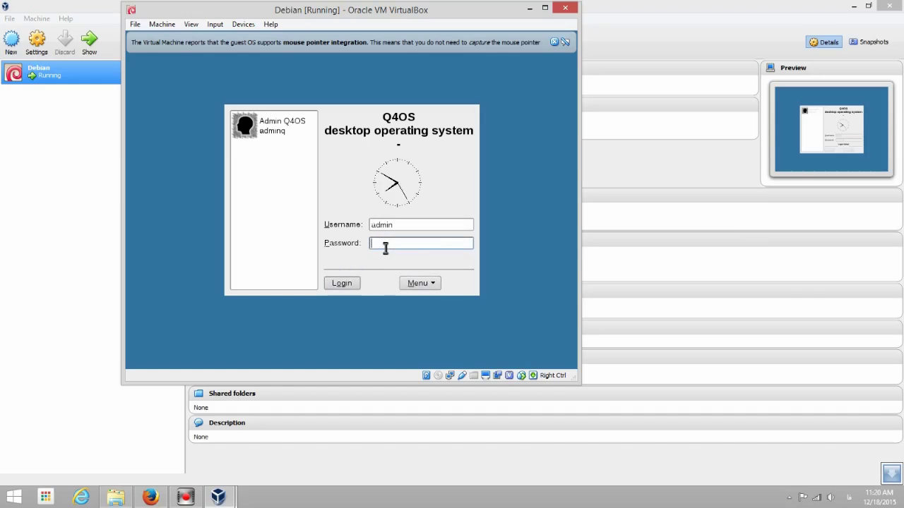
{"action": "left_click", "coordinate": [385, 247]}
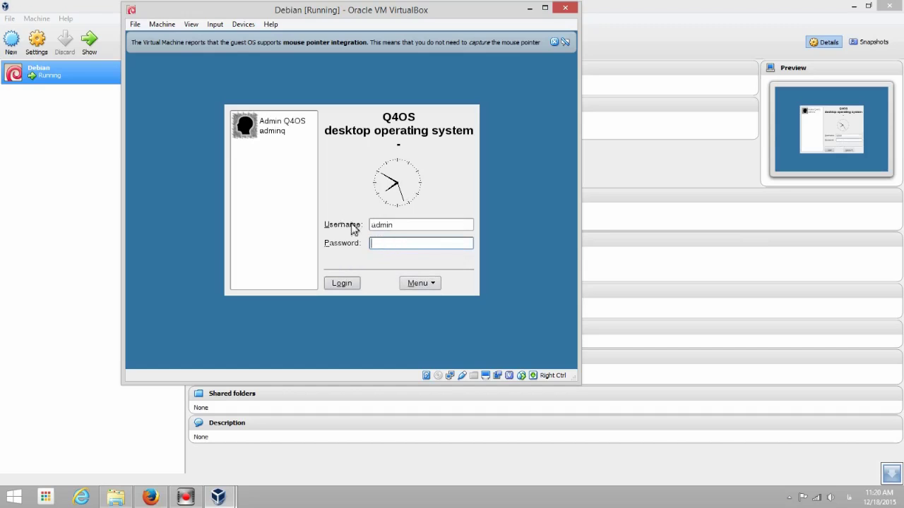
{"action": "left_click", "coordinate": [286, 139]}
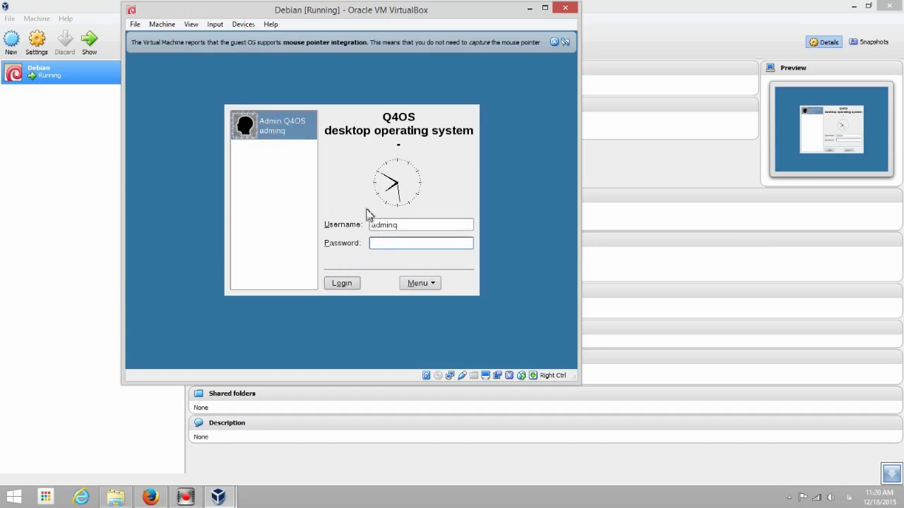
{"action": "left_click", "coordinate": [398, 242]}
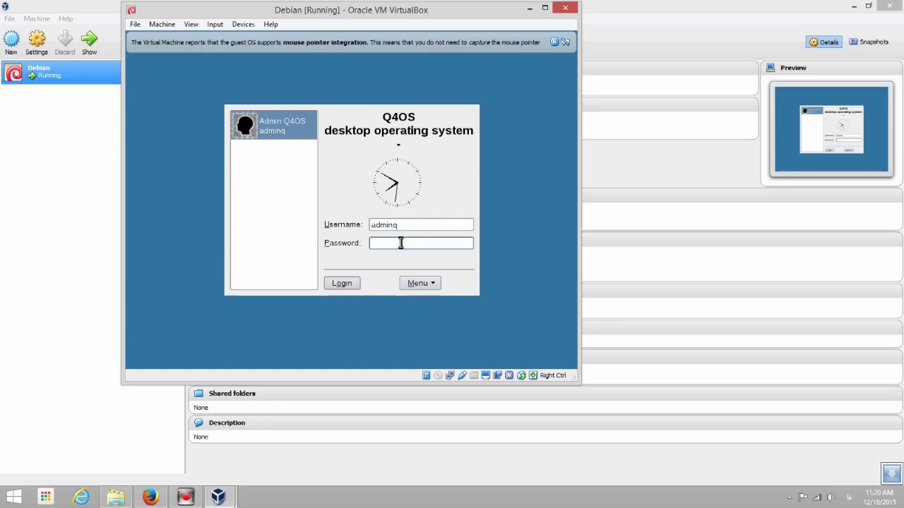
{"action": "type", "text": "**"}
{"action": "key", "text": "Return"}
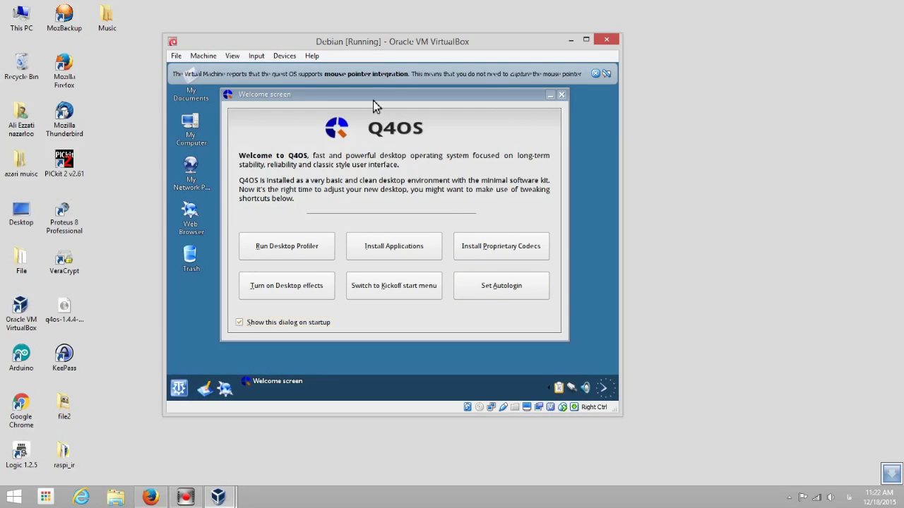
Enable autologin from the Welcome screen, authorizing with the password in TdeSudo, then close the Welcome screen
{"action": "mouse_move", "coordinate": [373, 100]}
{"action": "left_mouse_down"}
{"action": "mouse_move", "coordinate": [394, 102]}
{"action": "mouse_move", "coordinate": [387, 106]}
{"action": "left_mouse_up"}
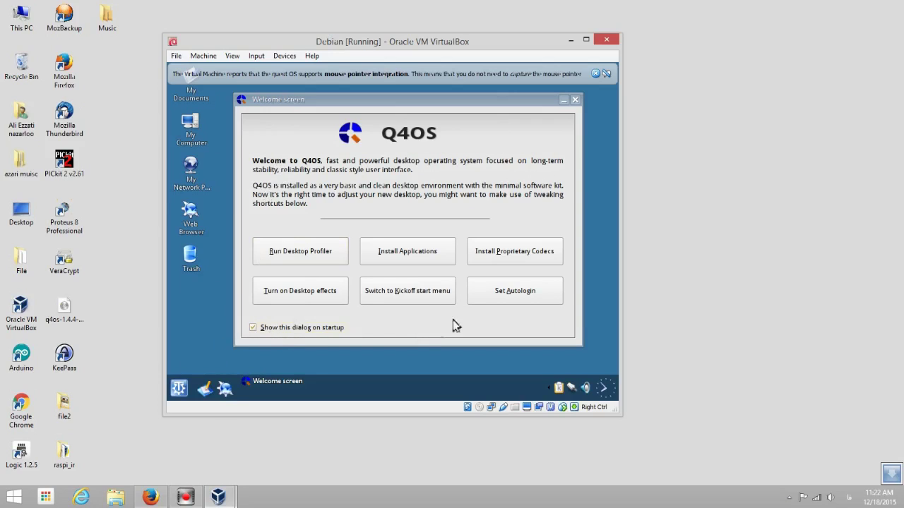
{"action": "left_click", "coordinate": [517, 297]}
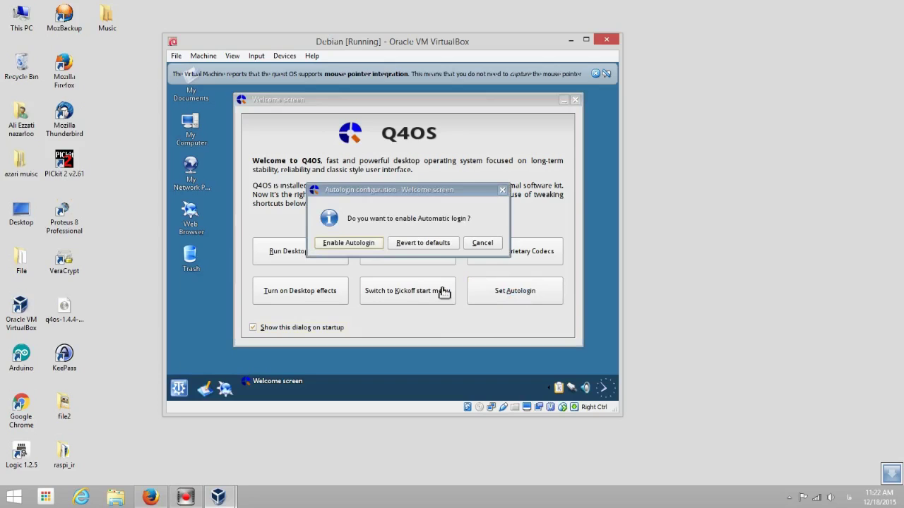
{"action": "left_click", "coordinate": [346, 246]}
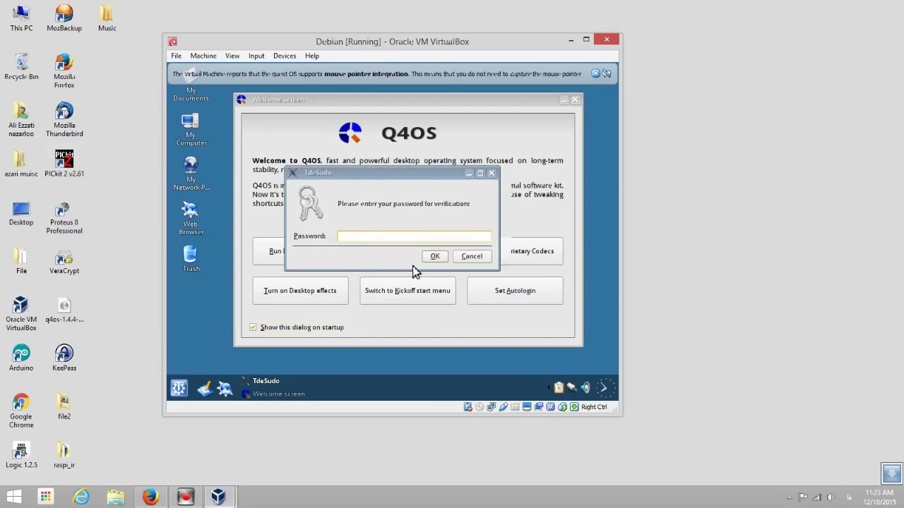
{"action": "type", "text": "*******"}
{"action": "left_click", "coordinate": [431, 257]}
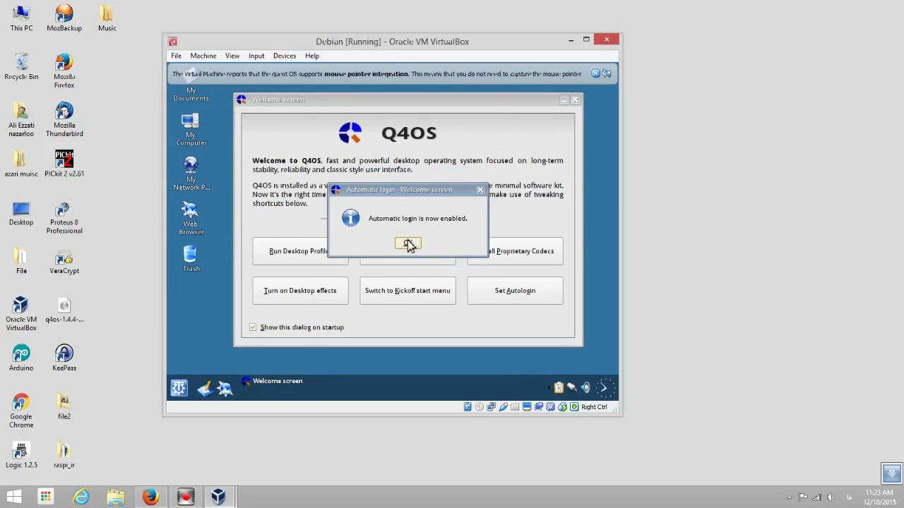
{"action": "left_click", "coordinate": [408, 243]}
{"action": "left_click", "coordinate": [576, 101]}
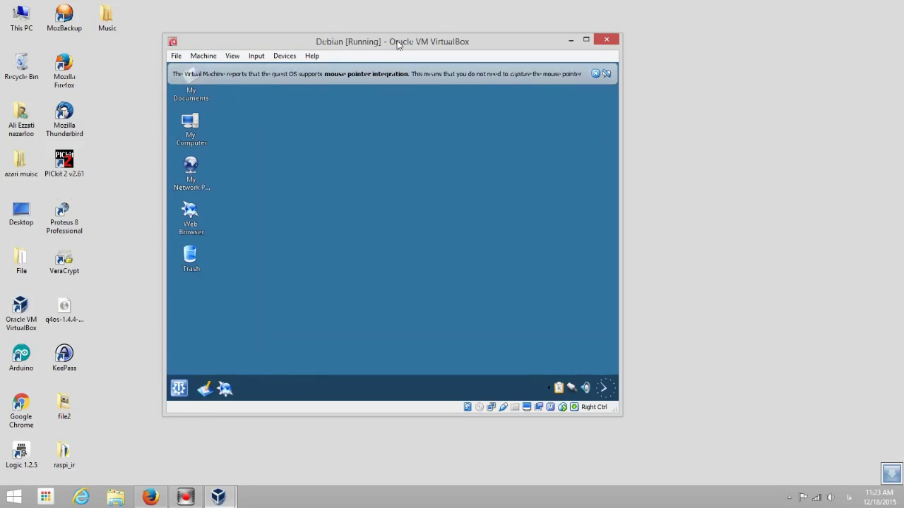
{"action": "mouse_move", "coordinate": [398, 52]}
{"action": "left_mouse_down"}
{"action": "mouse_move", "coordinate": [429, 46]}
{"action": "mouse_move", "coordinate": [405, 56]}
{"action": "left_mouse_up"}
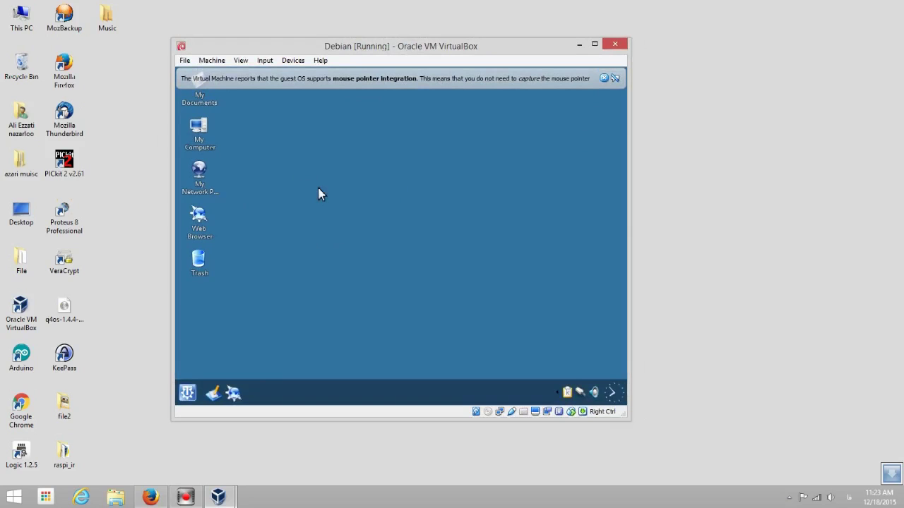
{"action": "left_click", "coordinate": [239, 61]}
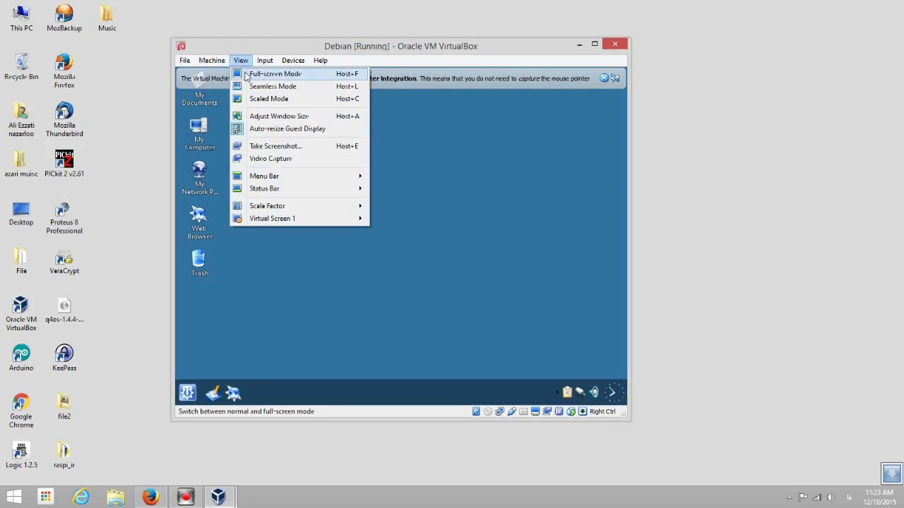
{"action": "left_click", "coordinate": [249, 77]}
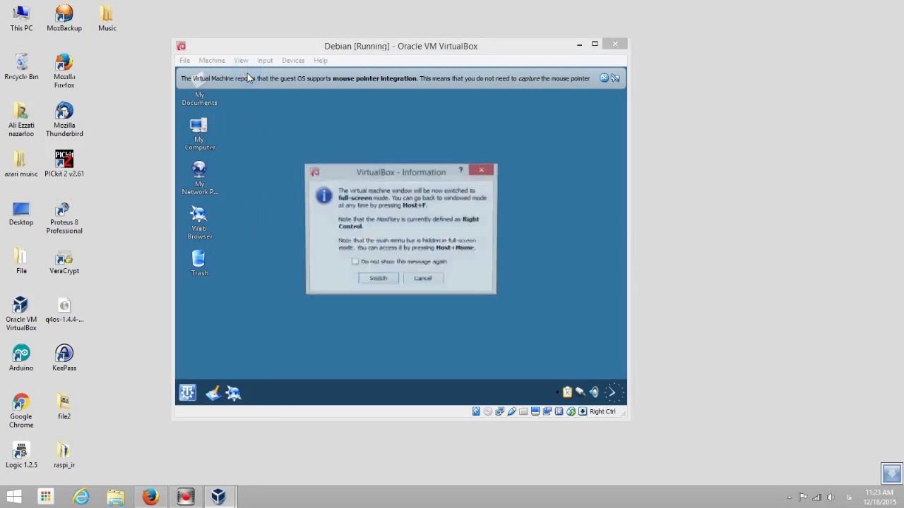
{"action": "left_click", "coordinate": [369, 279]}
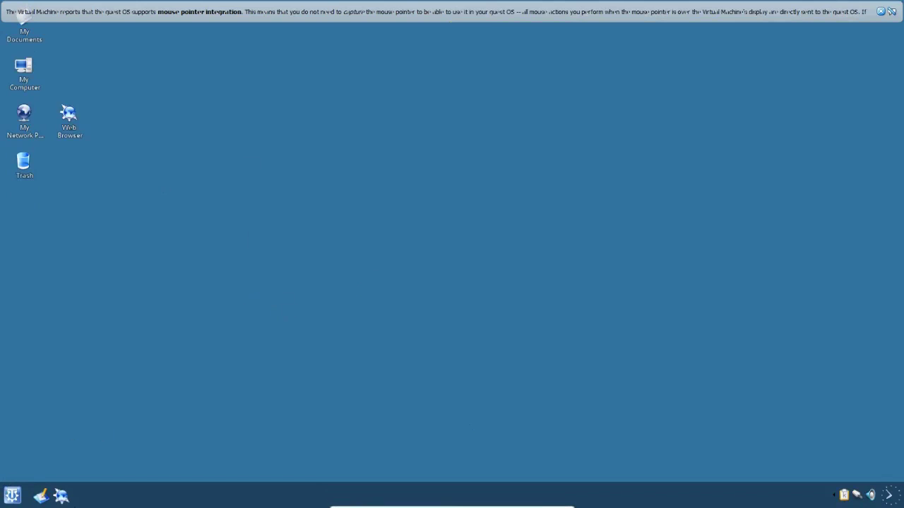
{"action": "left_click", "coordinate": [13, 495]}
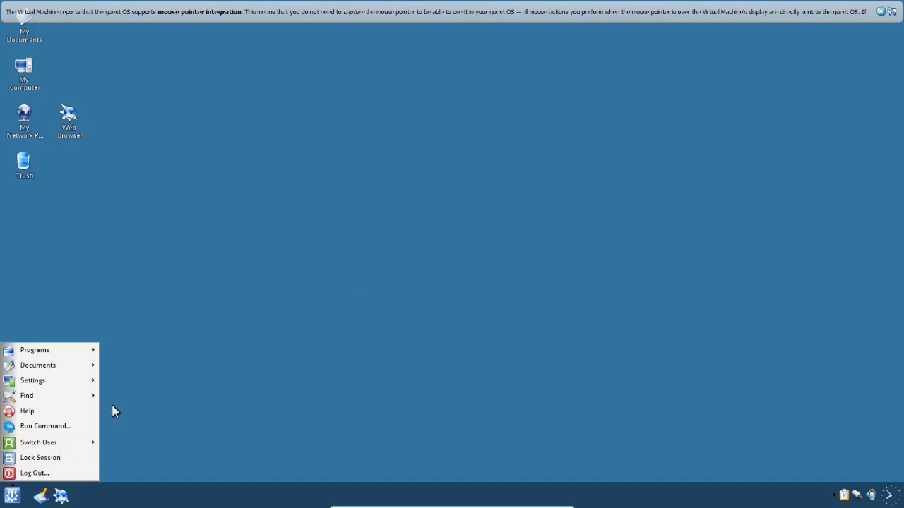
{"action": "left_click", "coordinate": [90, 267]}
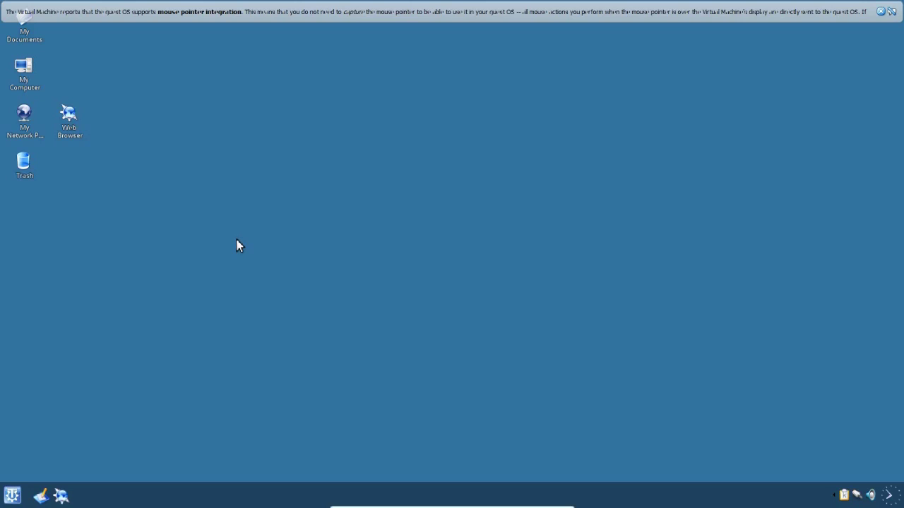
{"action": "key", "text": "Control_R+f"}
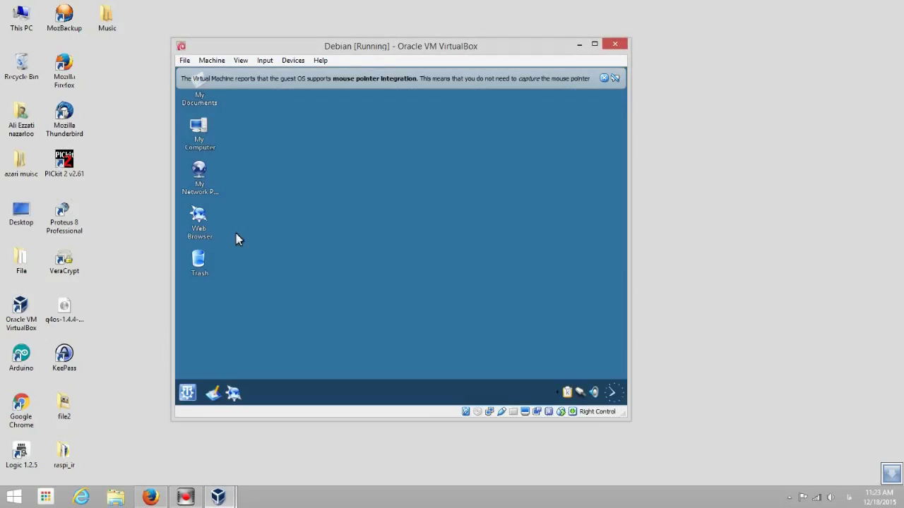
Turn off the Q4OS guest via the K menu's Log Out... option
{"action": "left_click", "coordinate": [188, 393]}
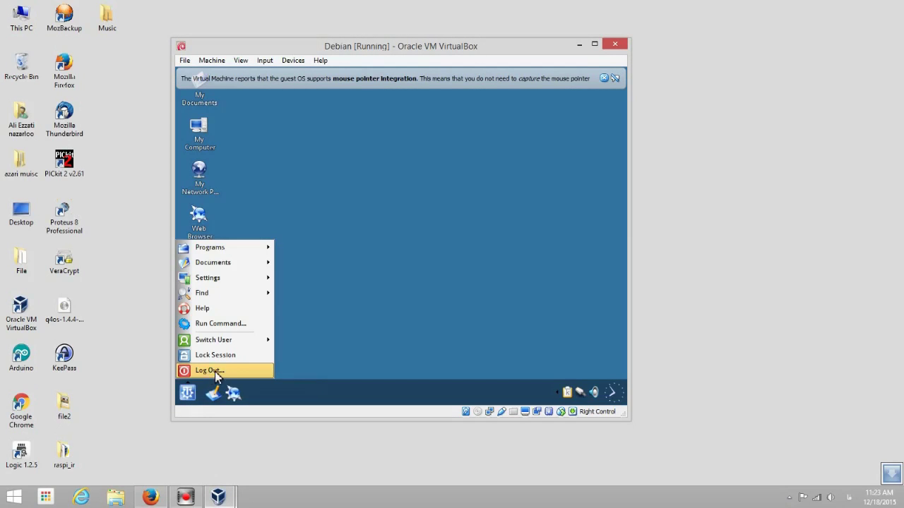
{"action": "left_click", "coordinate": [215, 372]}
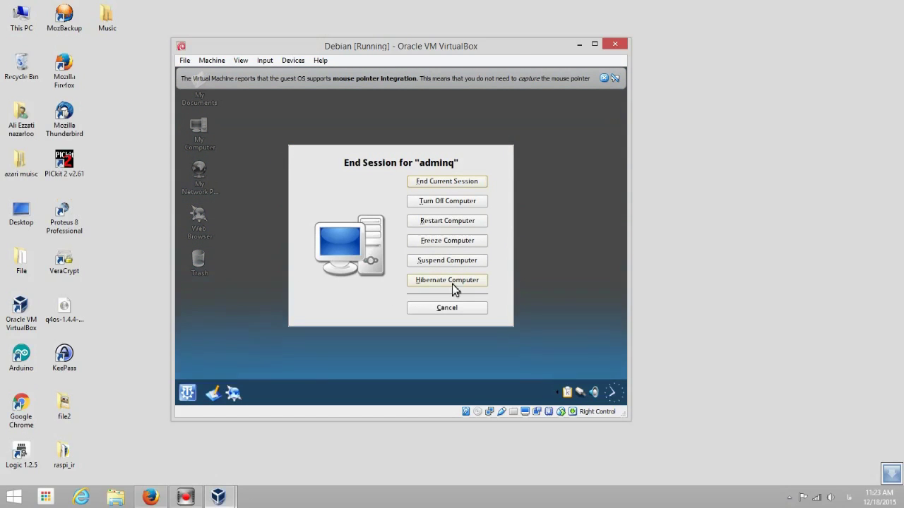
{"action": "left_click", "coordinate": [453, 202]}
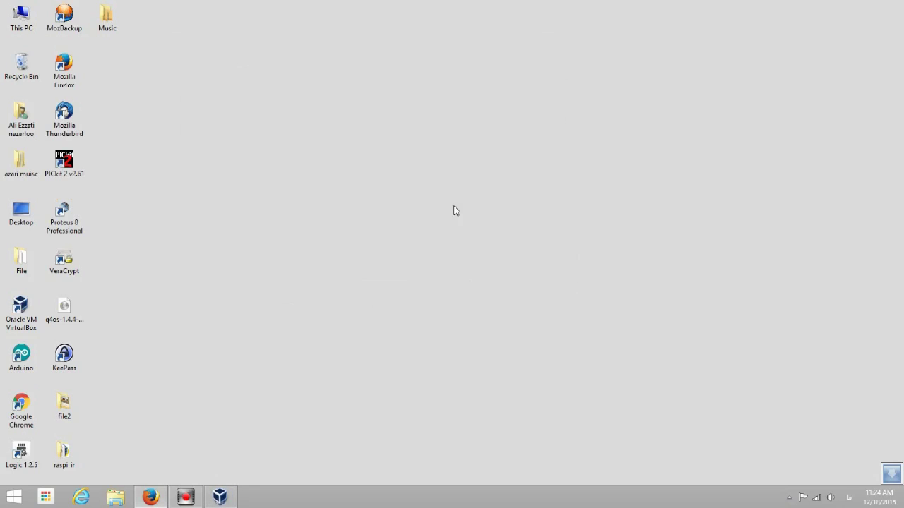
Restore the VirtualBox Manager from the taskbar and start the Debian machine again
{"action": "left_click", "coordinate": [220, 497]}
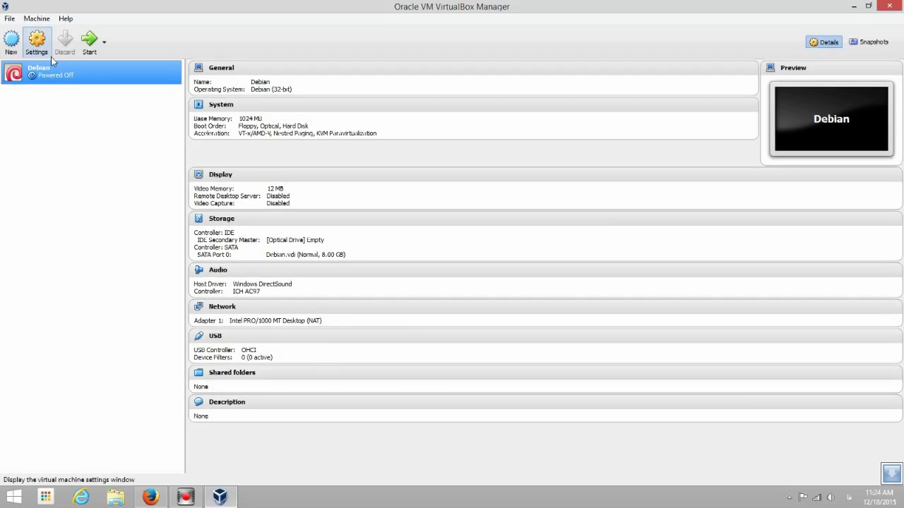
{"action": "left_click", "coordinate": [90, 39]}
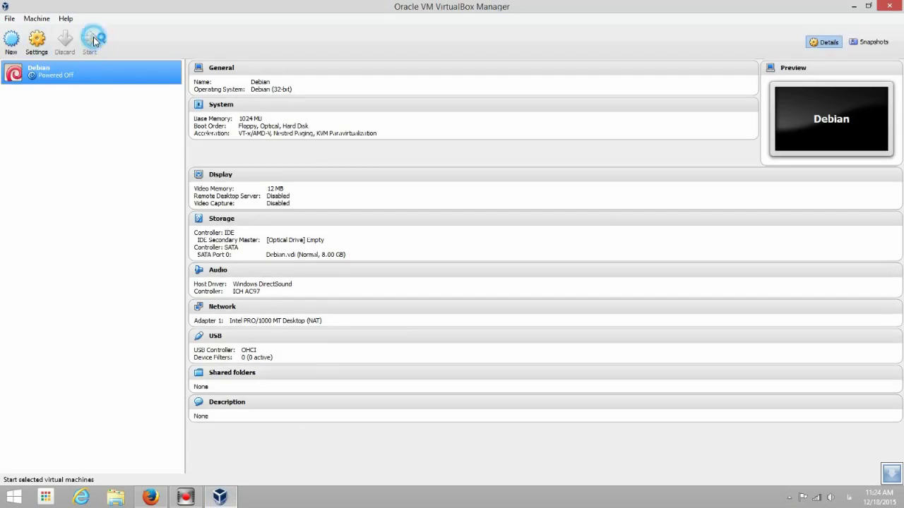